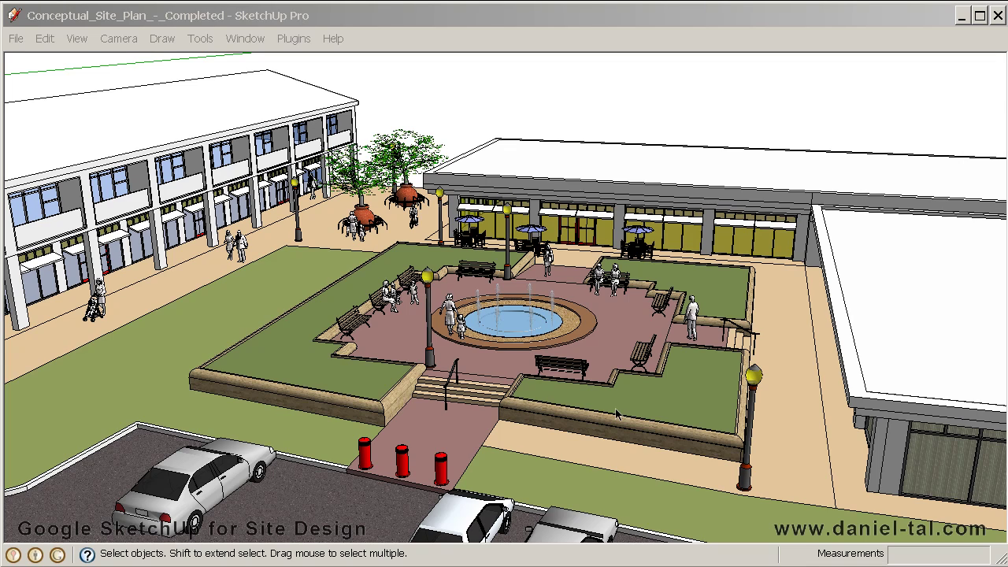
# - Make the Tree 1 and Tree 2 layers visible in the conceptual site plan and close the layer list
pyautogui.moveTo(463, 418)
pyautogui.mouseDown(button='middle')
pyautogui.moveTo(488, 414)
pyautogui.moveTo(497, 394)
pyautogui.mouseUp(button='middle')
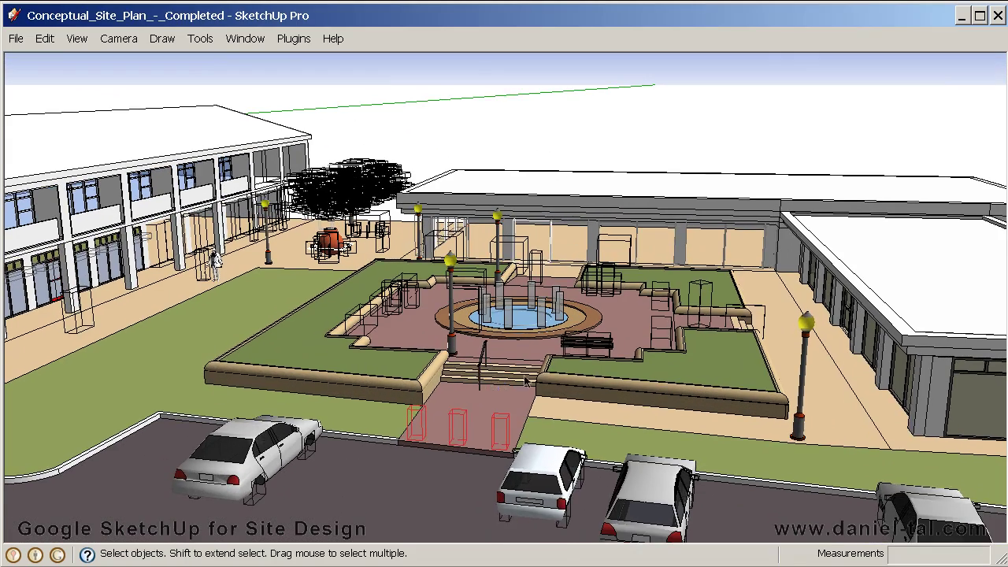
pyautogui.scroll(2, 544, 381)
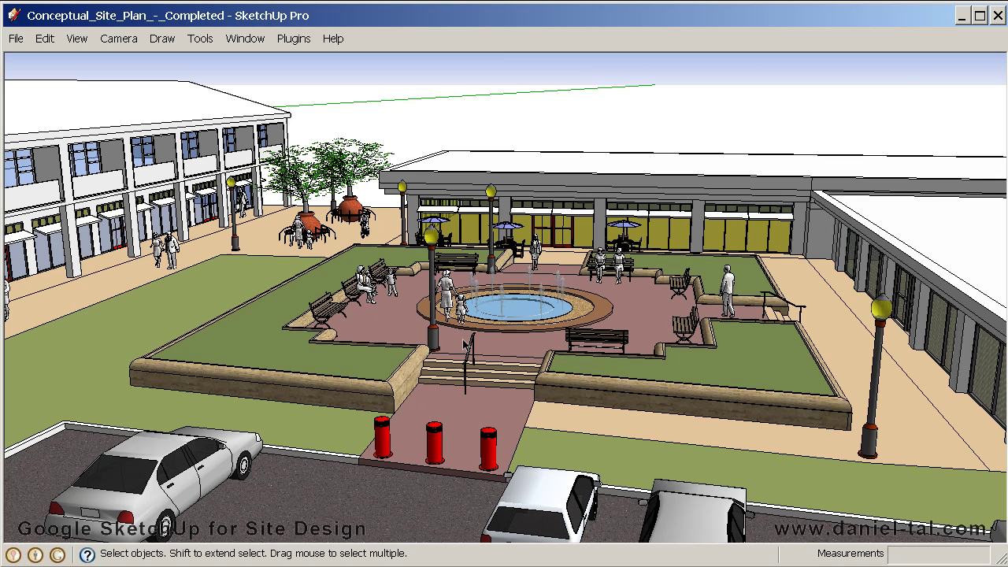
pyautogui.click(249, 40)
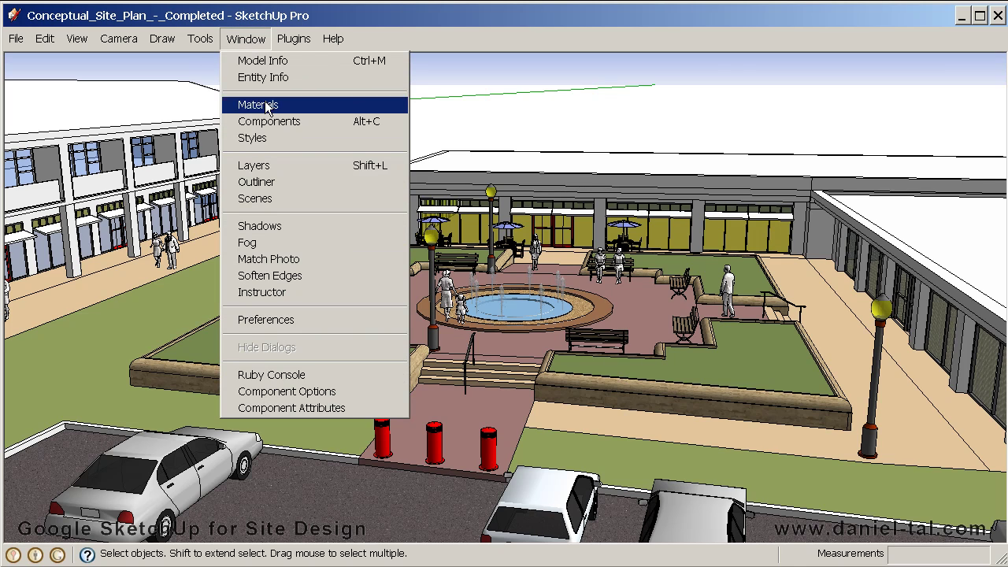
pyautogui.click(275, 165)
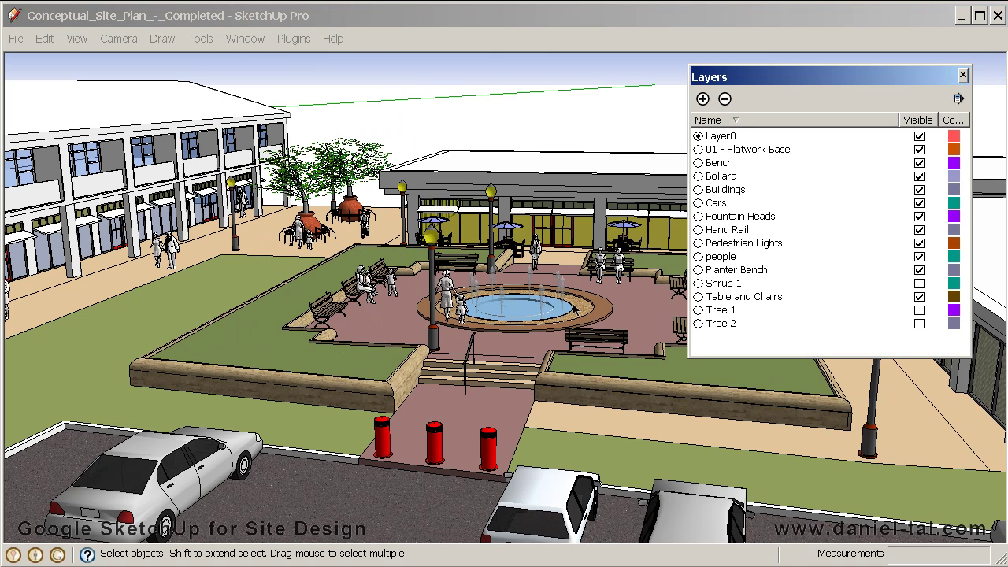
pyautogui.moveTo(743, 165); pyautogui.dragTo(734, 191)
pyautogui.click(737, 313)
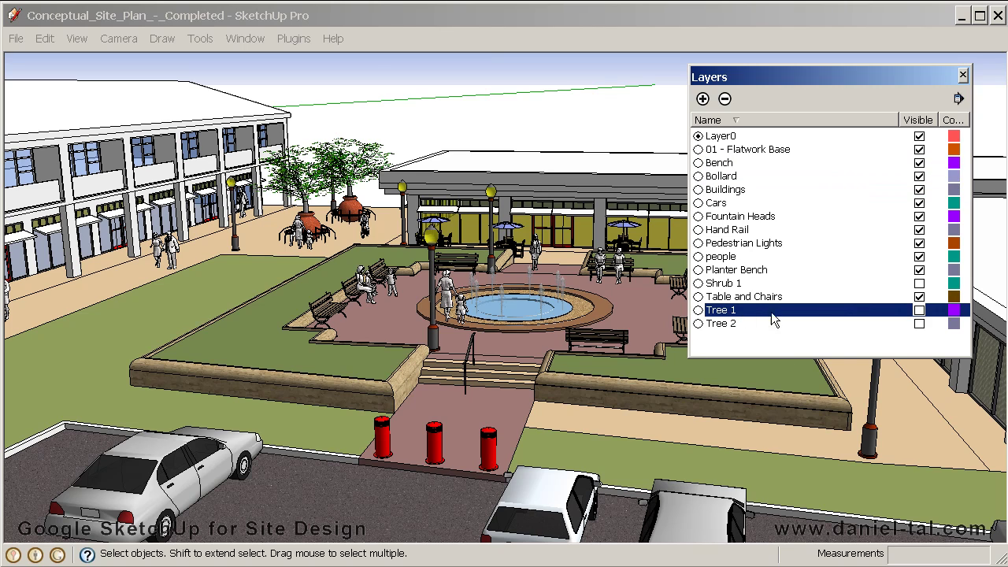
pyautogui.click(920, 325)
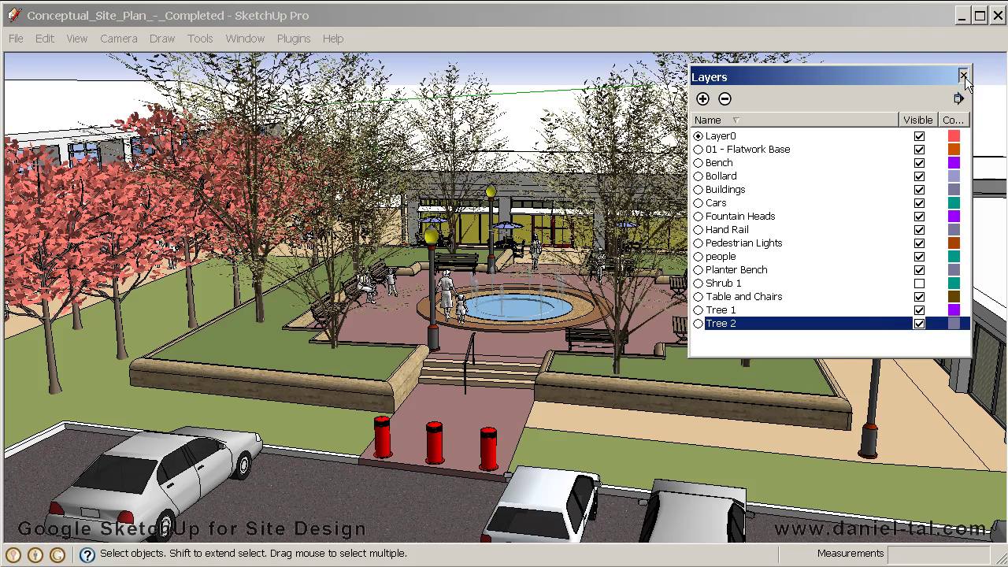
pyautogui.click(964, 76)
# - Examine the planted plaza, its fountain and entry steps from close up and from farther away
pyautogui.press('o')
pyautogui.moveTo(680, 414)
pyautogui.mouseDown(button='middle')
pyautogui.moveTo(526, 365)
pyautogui.moveTo(627, 355)
pyautogui.mouseUp(button='middle')
pyautogui.scroll(3, 525, 364)
pyautogui.scroll(2, 526, 371)
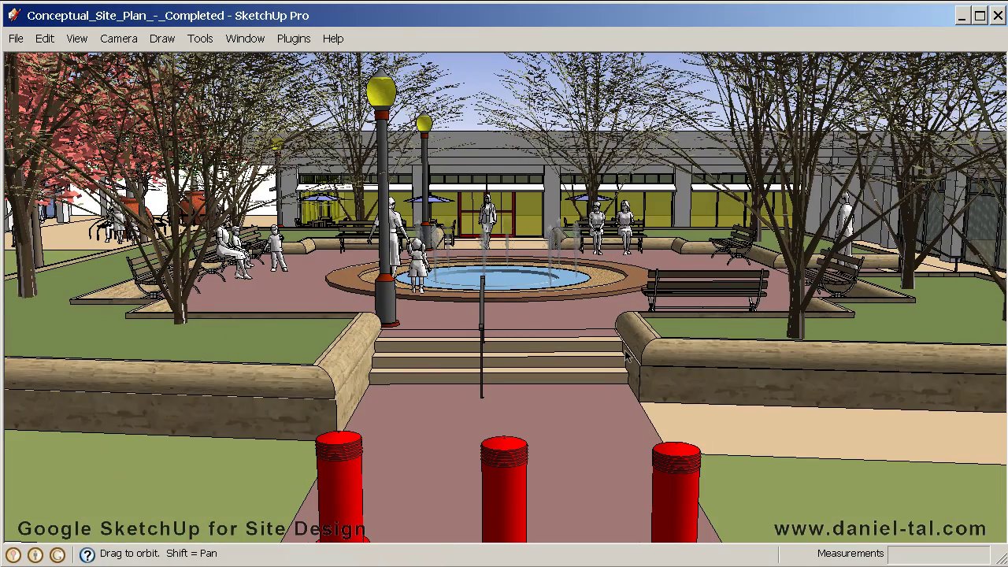
pyautogui.moveTo(772, 332); pyautogui.dragTo(713, 361, button='middle')
pyautogui.scroll(-2, 734, 348)
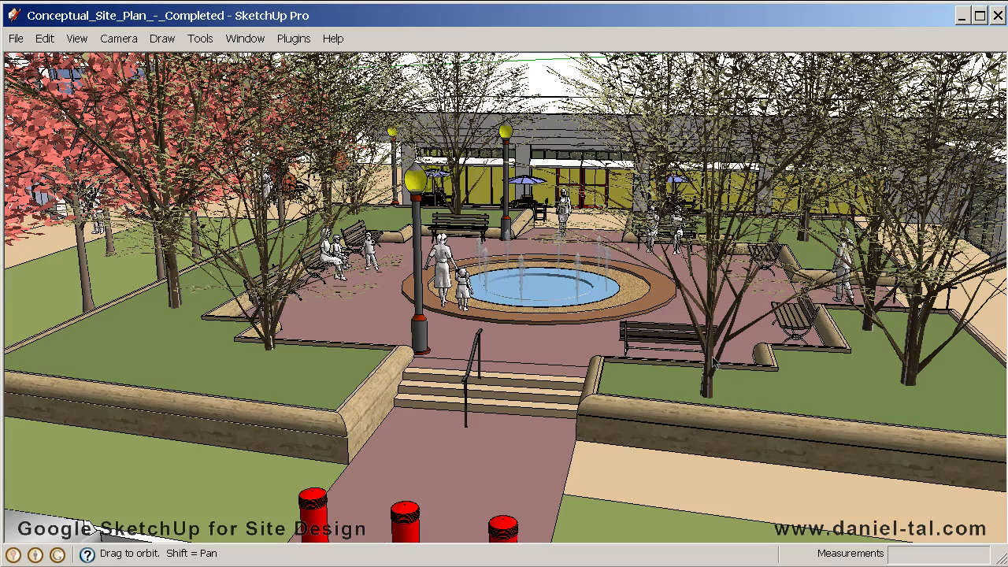
pyautogui.scroll(-4, 630, 360)
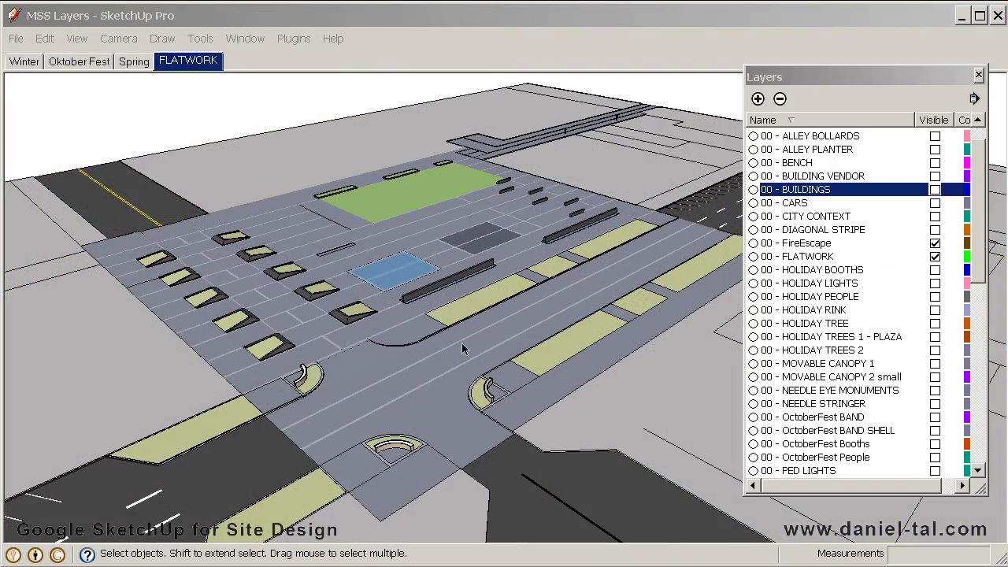
# - Make the 00 - BUILDINGS and 00 - BUILDING VENDOR layers visible in the MSS Layers model
pyautogui.moveTo(461, 343); pyautogui.dragTo(508, 340, button='middle')
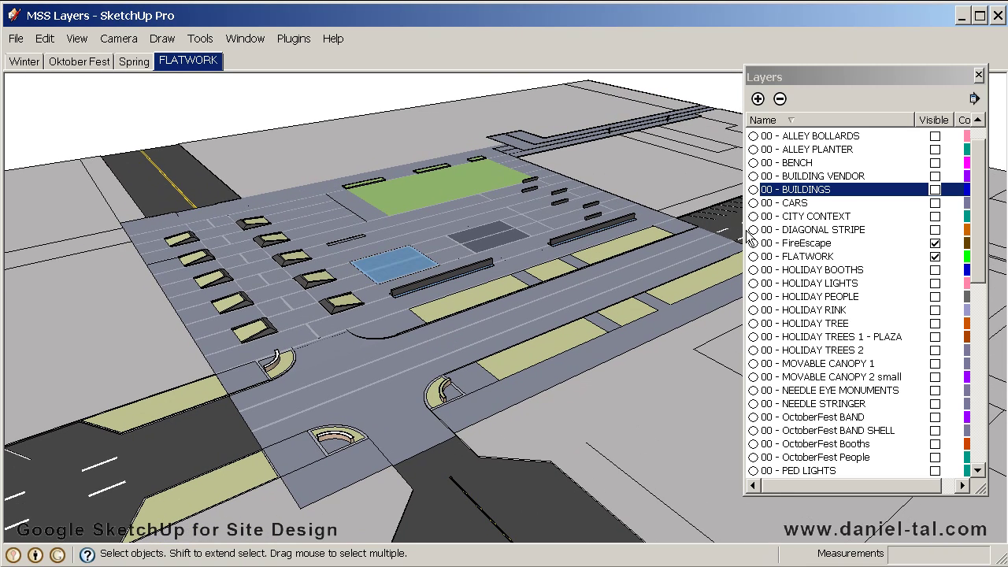
pyautogui.moveTo(981, 180); pyautogui.dragTo(984, 158)
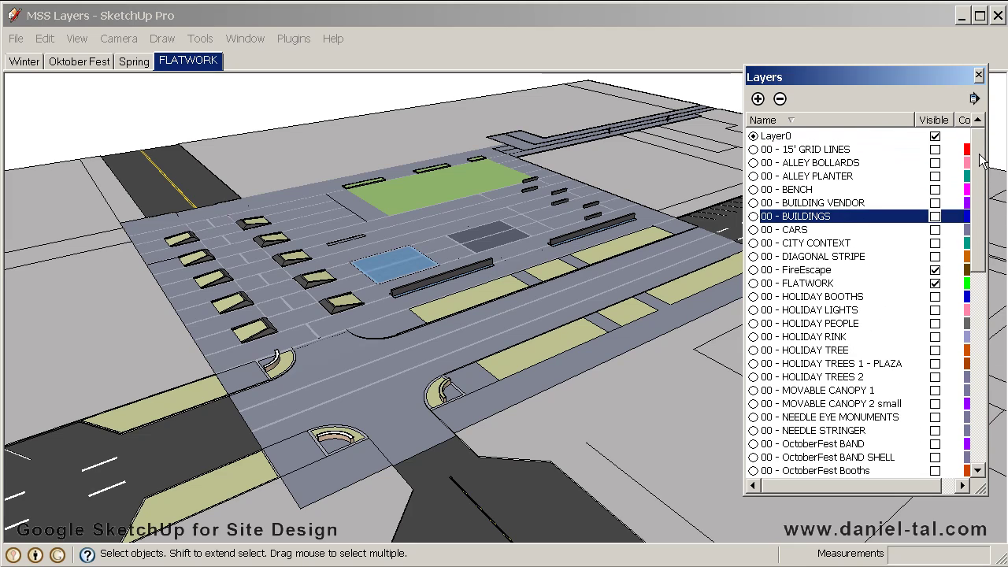
pyautogui.moveTo(462, 375); pyautogui.dragTo(364, 410, button='middle')
pyautogui.moveTo(373, 355); pyautogui.dragTo(567, 396, button='middle')
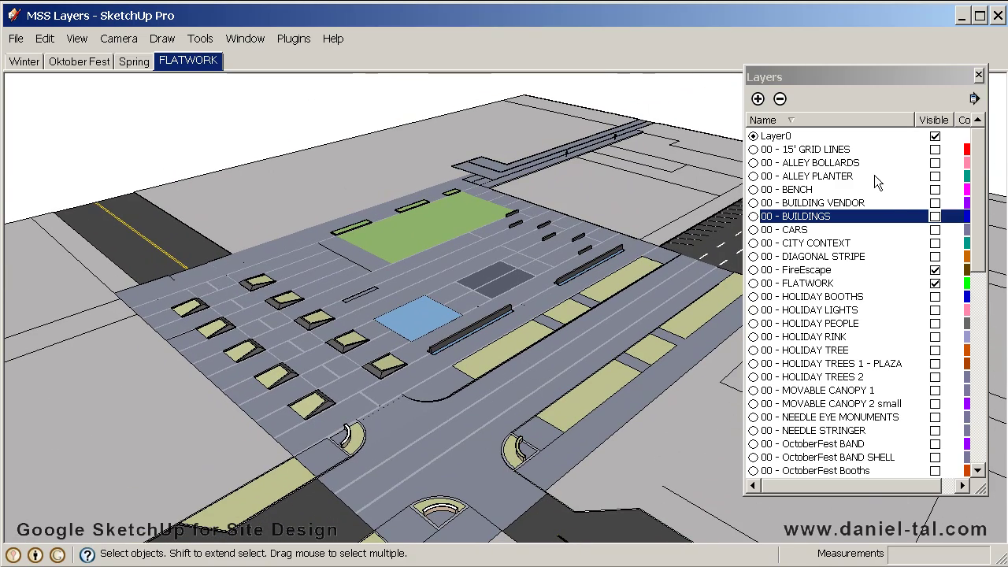
pyautogui.click(936, 216)
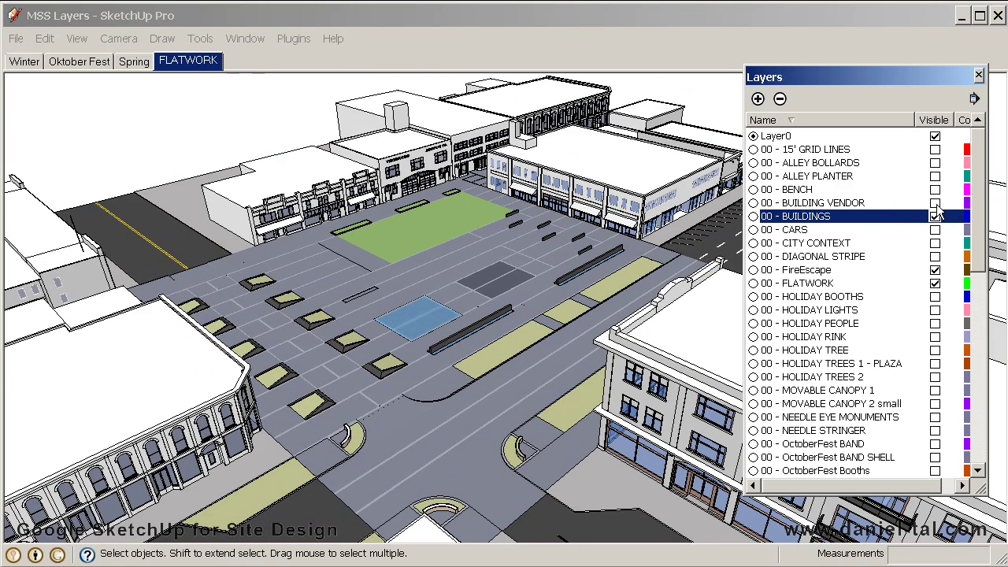
pyautogui.click(866, 203)
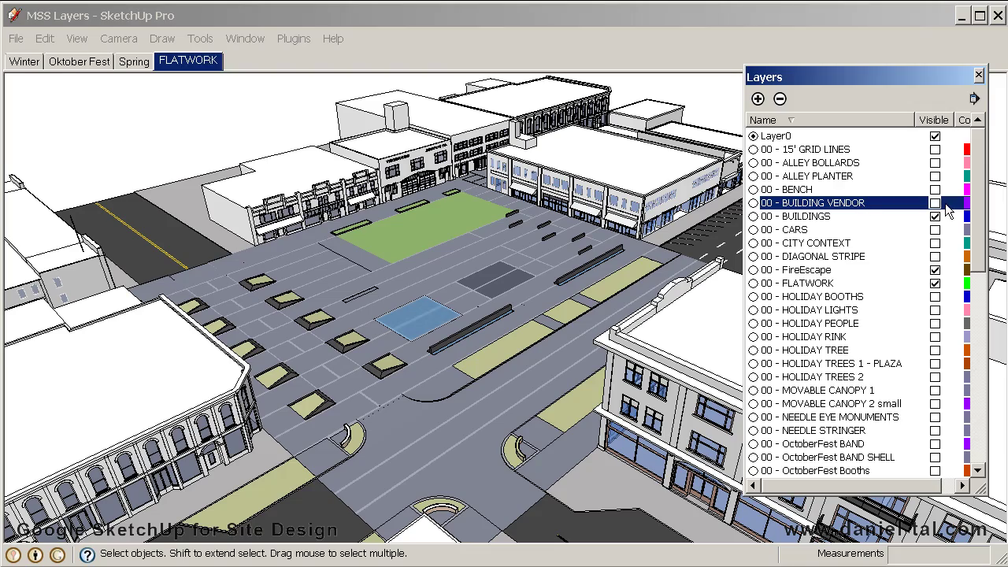
pyautogui.click(935, 202)
# - Examine the vendor building and the surrounding buildings around the square from several angles
pyautogui.moveTo(584, 277); pyautogui.dragTo(488, 317, button='middle')
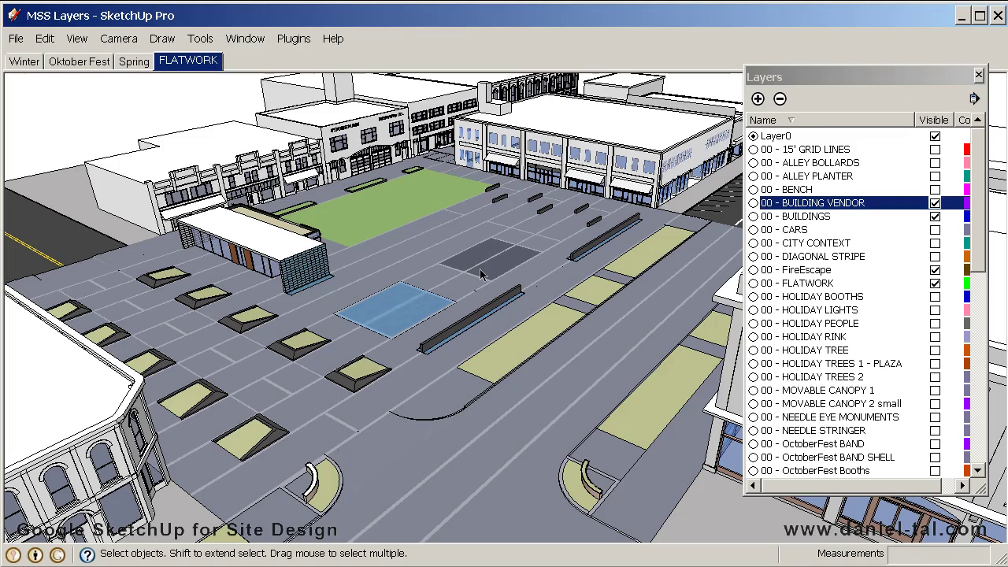
pyautogui.moveTo(508, 272); pyautogui.dragTo(419, 277, button='middle')
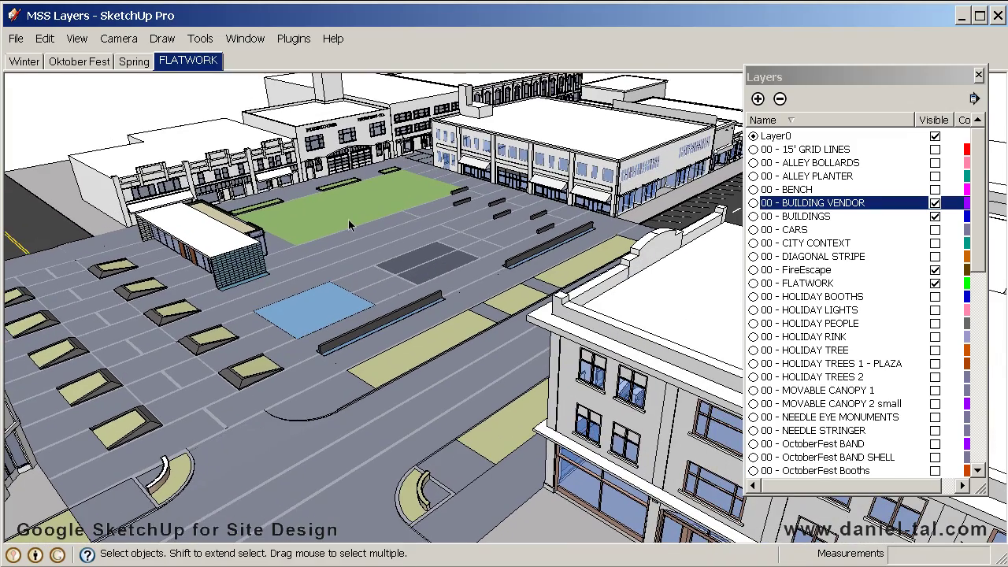
pyautogui.scroll(5, 349, 221)
pyautogui.moveTo(349, 222); pyautogui.dragTo(365, 254, button='middle')
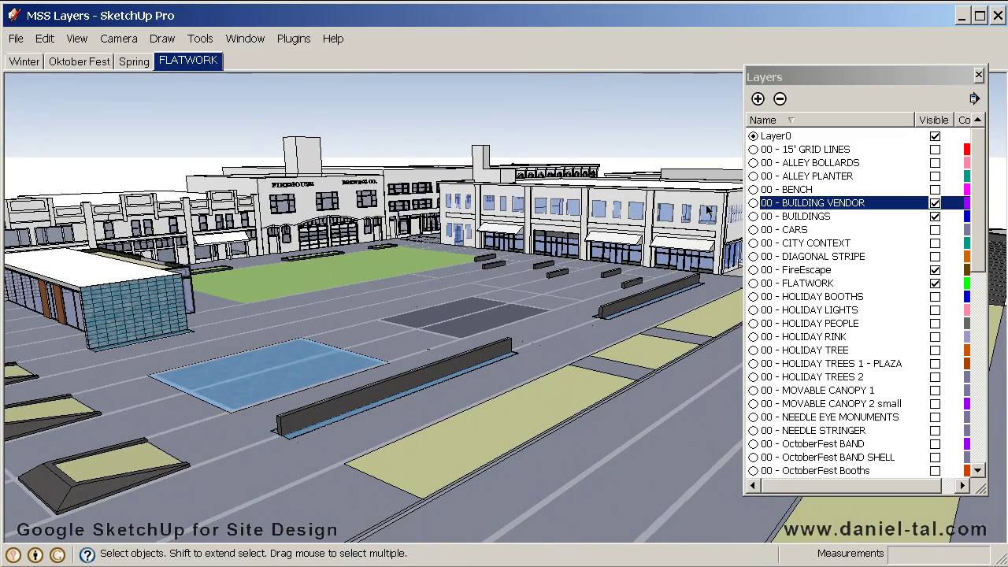
pyautogui.moveTo(544, 263); pyautogui.dragTo(542, 281, button='middle')
pyautogui.scroll(-2, 541, 282)
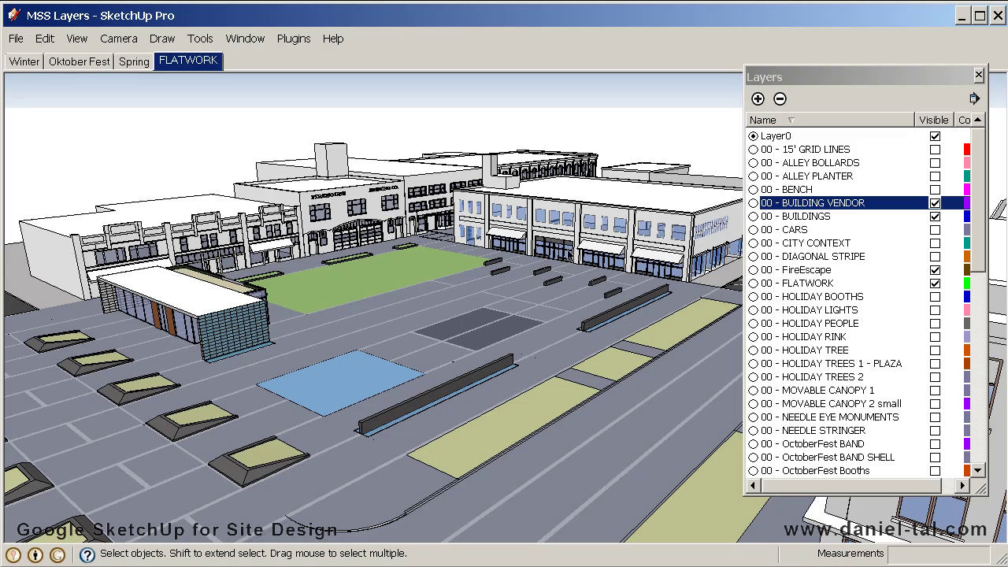
pyautogui.moveTo(565, 218)
pyautogui.keyDown('shift'); pyautogui.mouseDown(button='middle')
pyautogui.moveTo(526, 214)
pyautogui.moveTo(573, 217)
pyautogui.moveTo(576, 234)
pyautogui.mouseUp(button='middle'); pyautogui.keyUp('shift')
pyautogui.scroll(2, 504, 236)
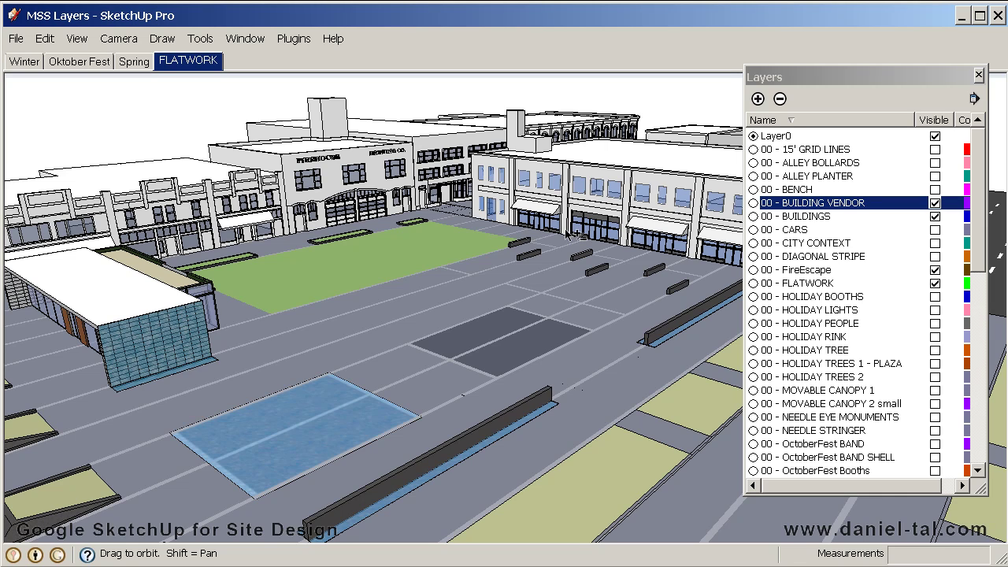
# - Make the 00 - ALLEY BOLLARDS, ALLEY PLANTER, BENCH and CARS layers visible
pyautogui.click(936, 163)
pyautogui.click(935, 177)
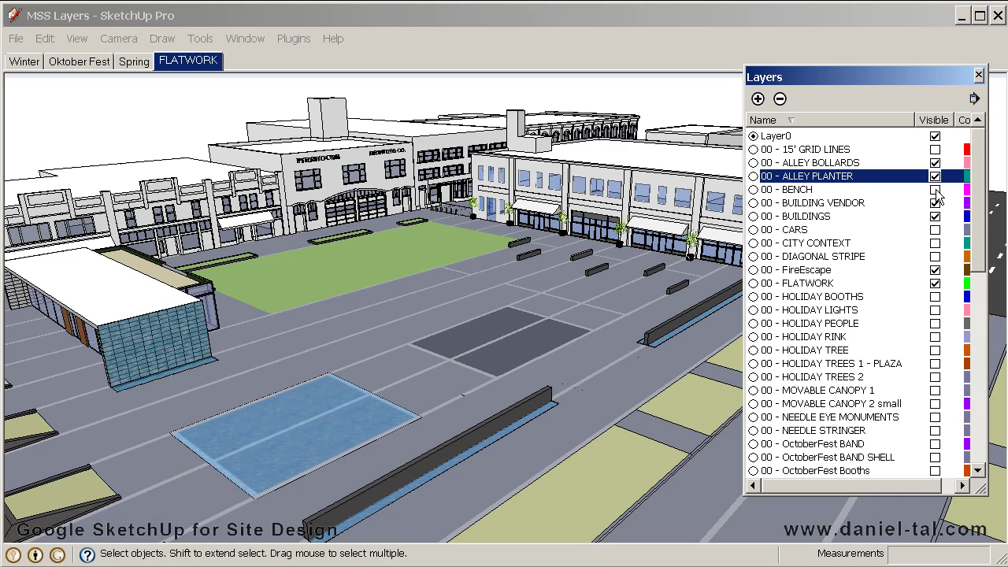
pyautogui.click(935, 190)
pyautogui.click(935, 230)
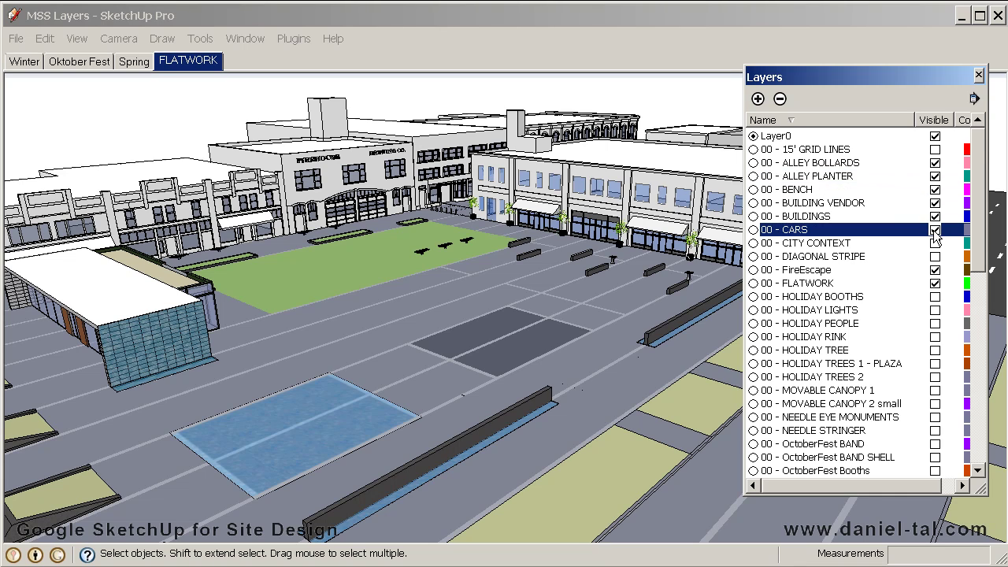
# - Turn on the layers MOVABLE CANOPY 1, MOVABLE CANOPY 2 small, NEEDLE EYE MONUMENTS and NEEDLE STRINGER
pyautogui.moveTo(978, 269); pyautogui.dragTo(977, 320)
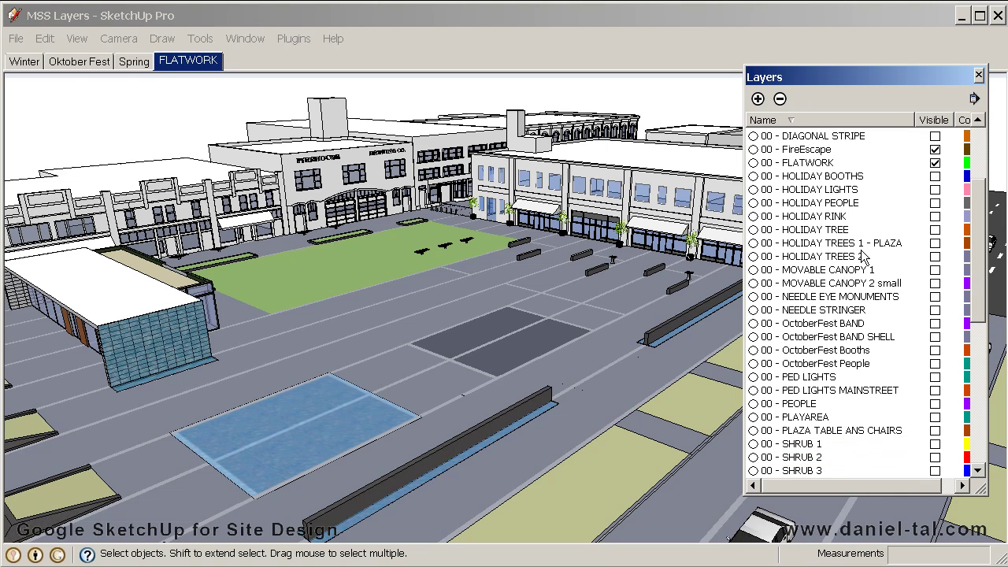
pyautogui.click(935, 269)
pyautogui.click(935, 283)
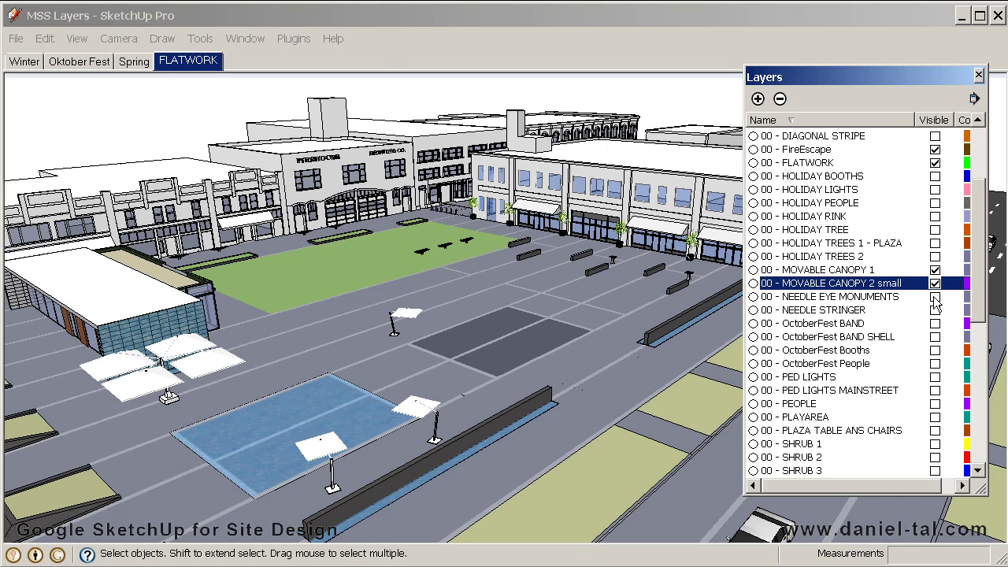
pyautogui.click(935, 297)
pyautogui.click(935, 310)
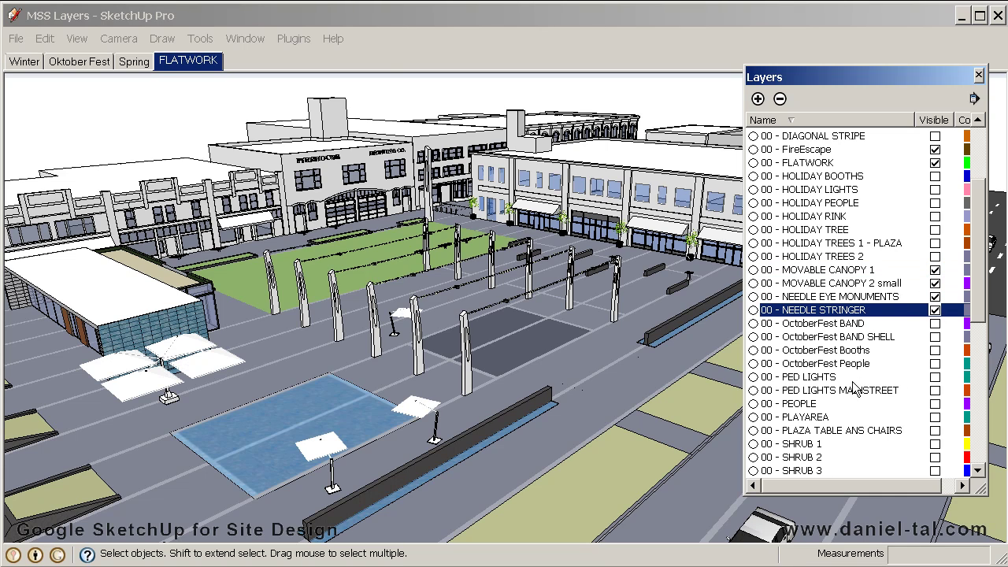
# - Turn on the layers PED LIGHTS, PED LIGHTS MAINSTREET, PEOPLE, PLAYAREA and PLAZA TABLE ANS CHAIRS
pyautogui.click(935, 377)
pyautogui.click(935, 390)
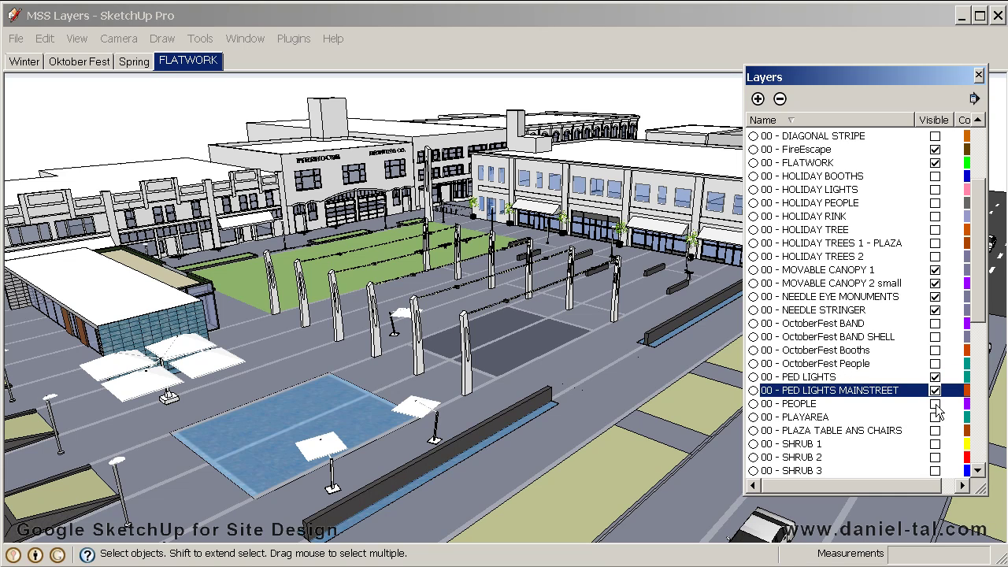
pyautogui.click(935, 403)
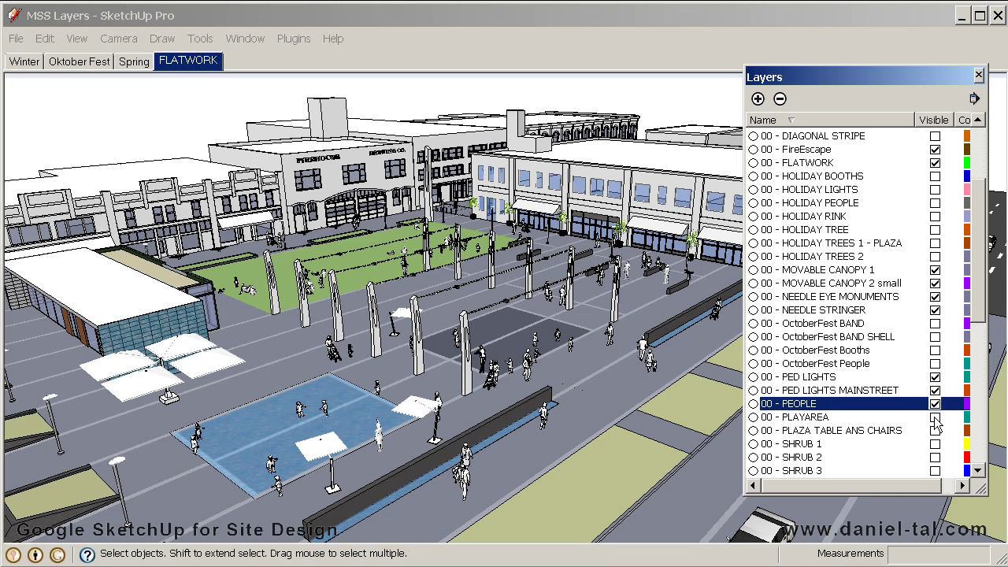
pyautogui.click(935, 416)
pyautogui.click(935, 431)
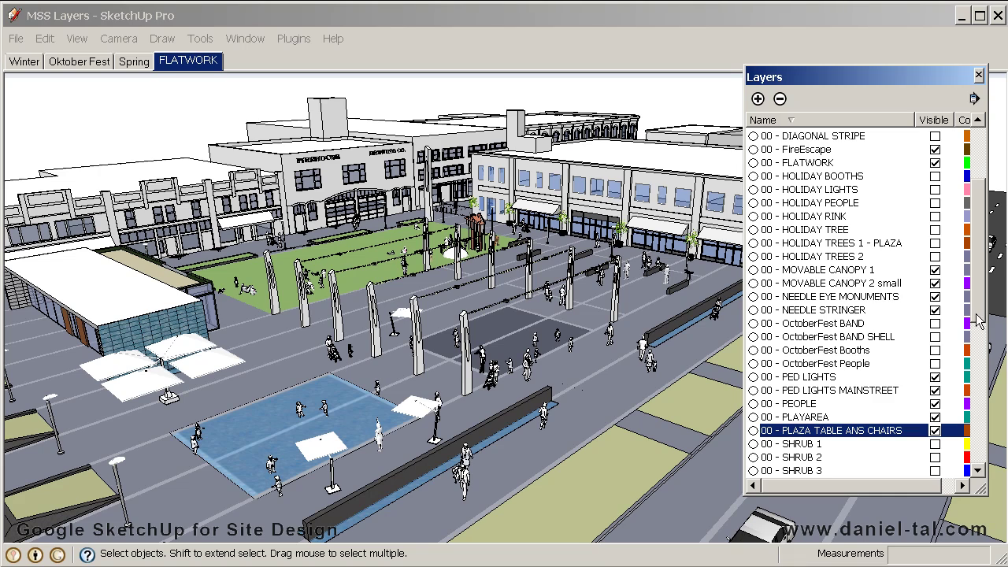
# - Show the water feature layers WF - SPRING, WF - WinterFOG, WF Play 3 and WF Spring 2
pyautogui.moveTo(978, 320); pyautogui.dragTo(977, 432)
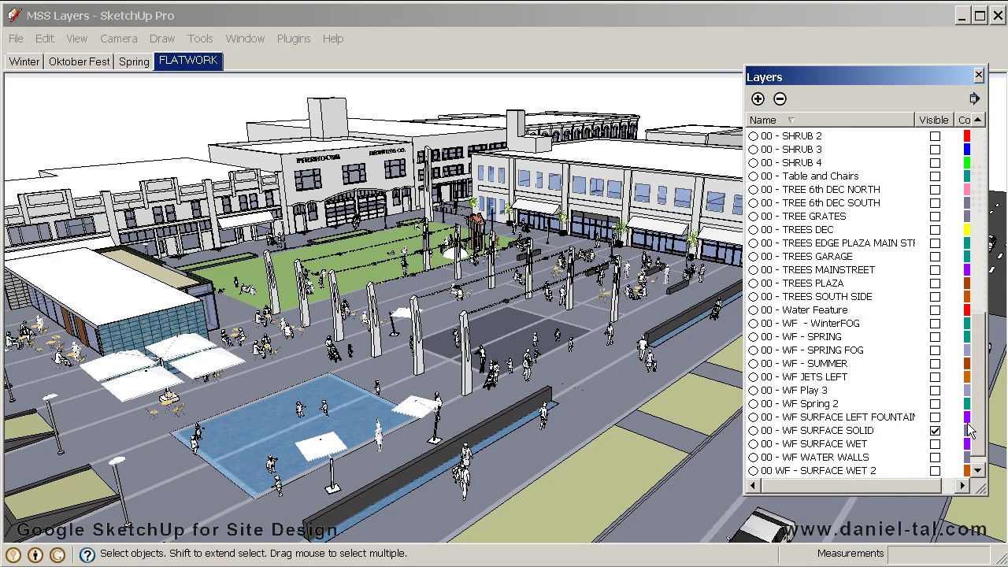
pyautogui.click(840, 337)
pyautogui.click(935, 337)
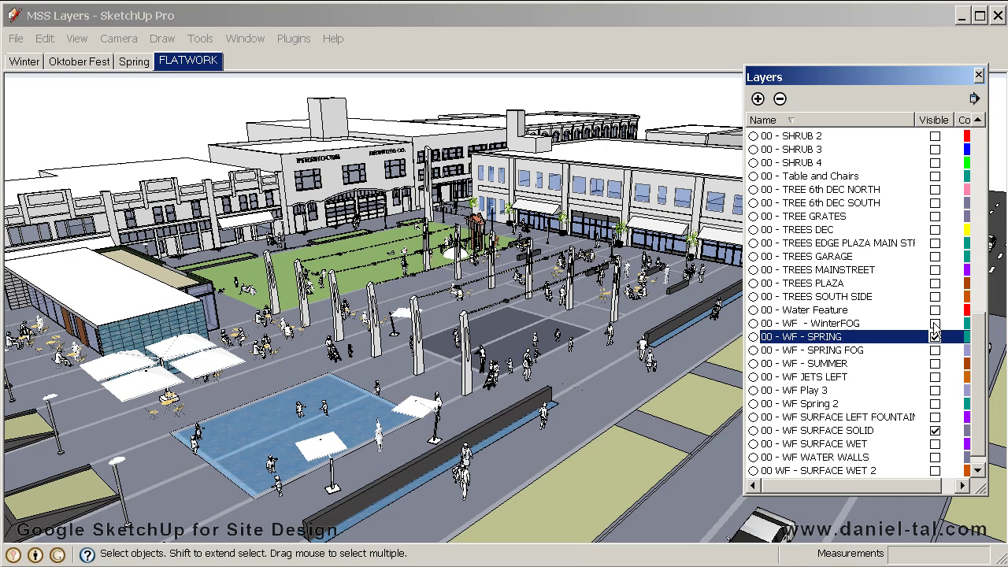
pyautogui.click(935, 324)
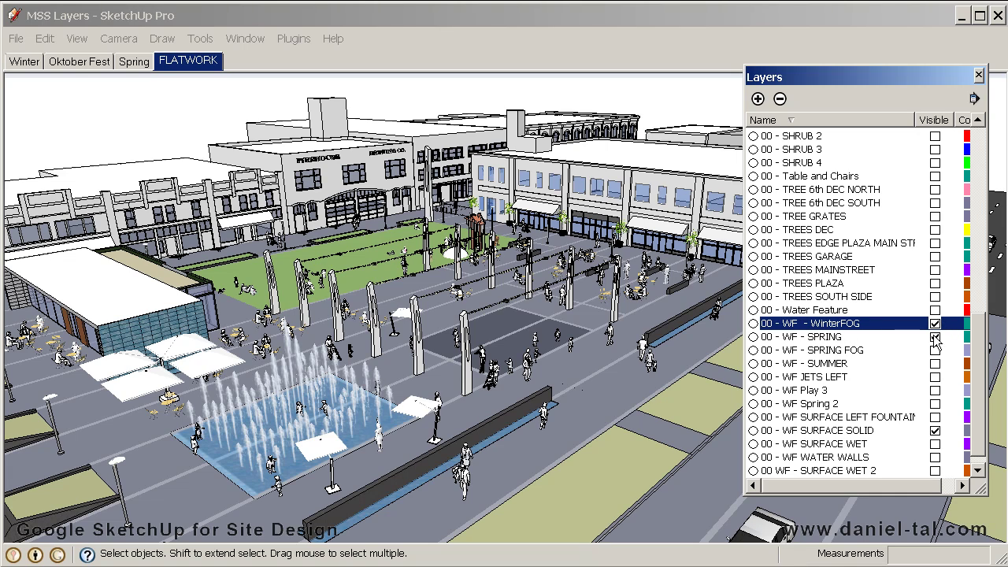
pyautogui.click(935, 391)
pyautogui.click(935, 404)
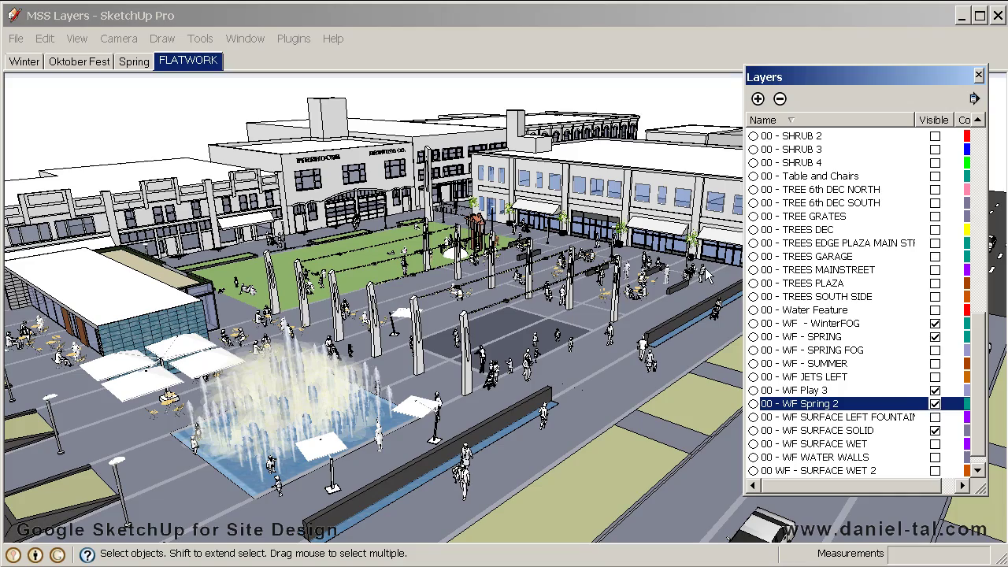
# - Examine the fountains, monuments and people in the square at close range and from an overall aerial view
pyautogui.moveTo(521, 293); pyautogui.dragTo(546, 337, button='middle')
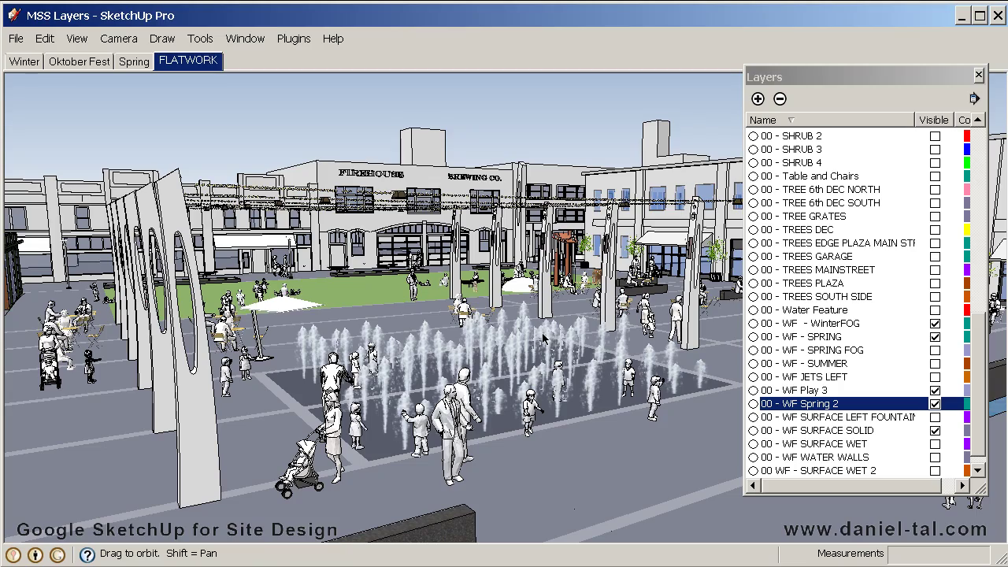
pyautogui.moveTo(453, 378); pyautogui.dragTo(425, 295, button='middle')
pyautogui.scroll(5, 426, 296)
pyautogui.moveTo(493, 337); pyautogui.dragTo(420, 277, button='middle')
pyautogui.press('l')
pyautogui.moveTo(587, 378); pyautogui.dragTo(317, 349)
pyautogui.keyDown('shift'); pyautogui.moveTo(316, 349); pyautogui.dragTo(549, 323, button='middle'); pyautogui.keyUp('shift')
pyautogui.scroll(-3, 549, 344)
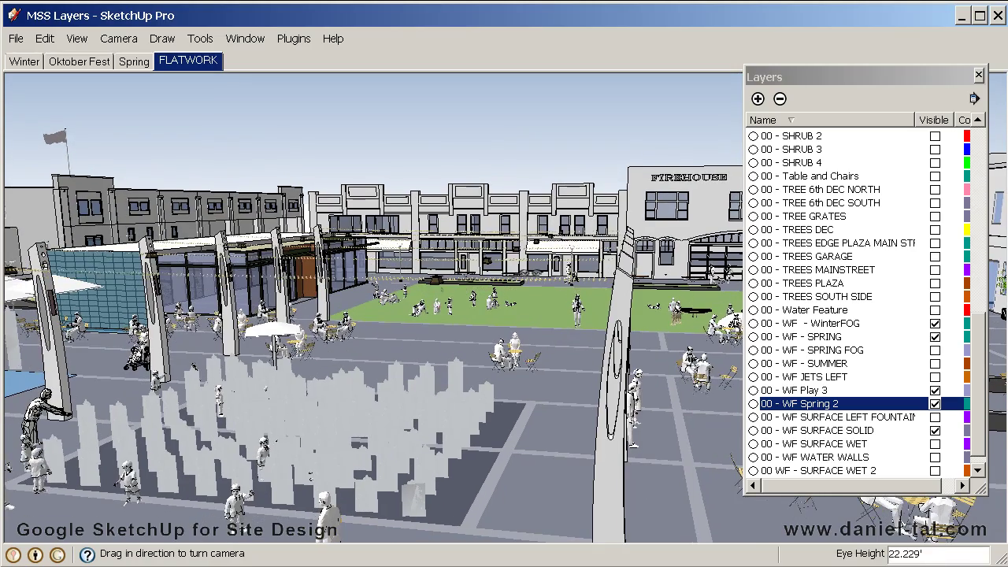
pyautogui.moveTo(297, 329); pyautogui.dragTo(591, 312, button='middle')
pyautogui.scroll(-3, 512, 364)
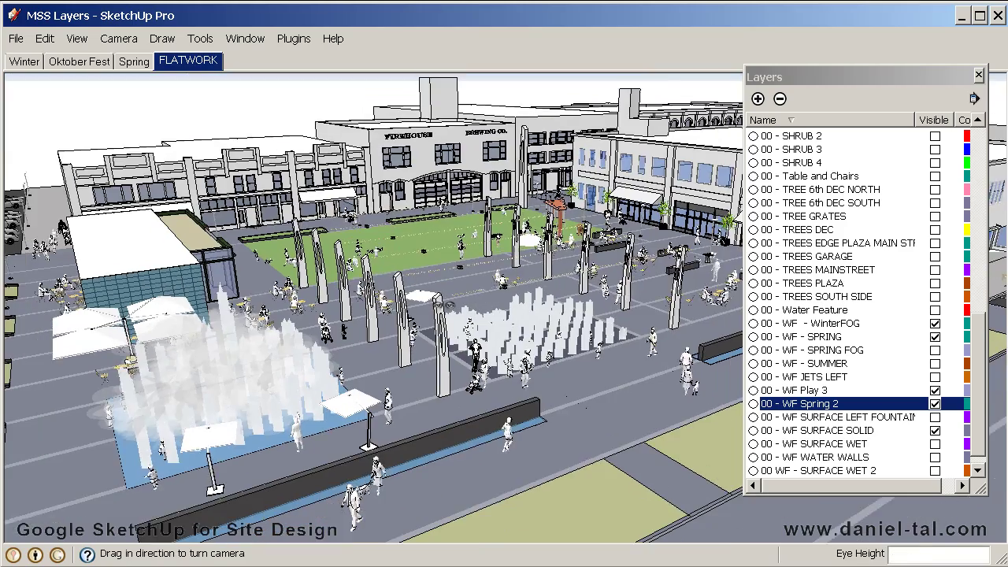
pyautogui.scroll(-2, 591, 313)
pyautogui.moveTo(449, 268); pyautogui.dragTo(425, 256, button='middle')
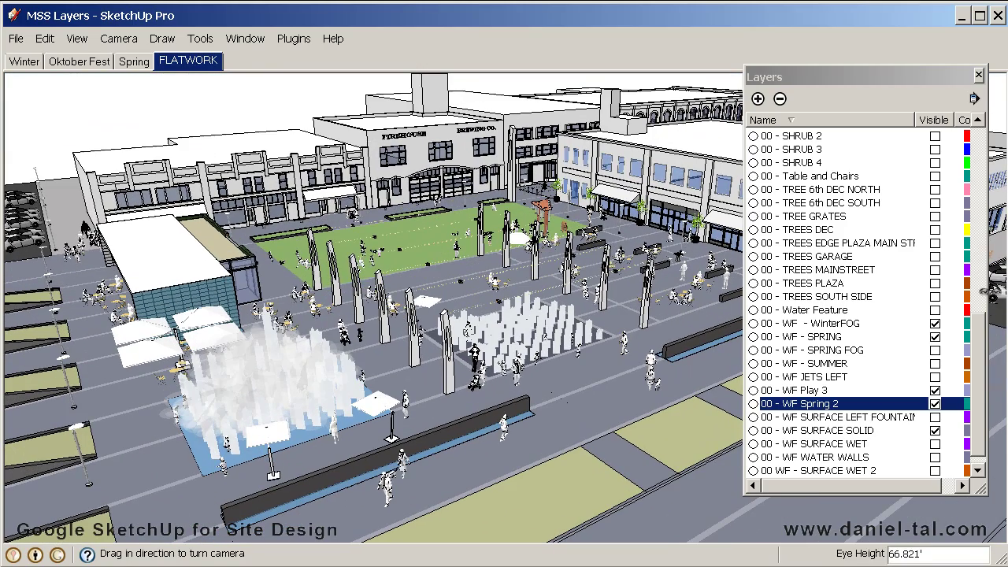
# - Turn on the TREES PLAZA layer to show the trees around the square
pyautogui.moveTo(980, 314); pyautogui.dragTo(977, 303)
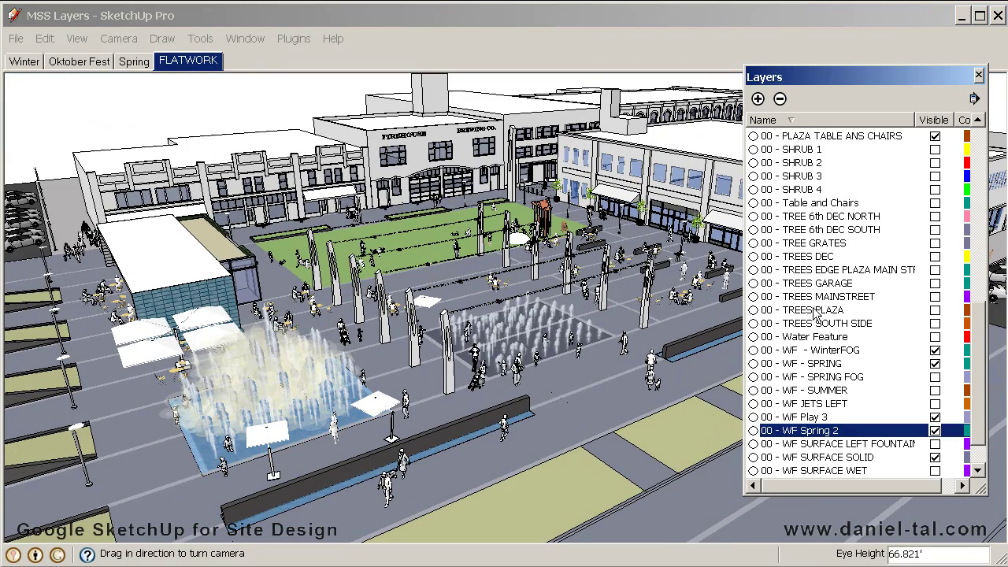
pyautogui.scroll(-5, 564, 315)
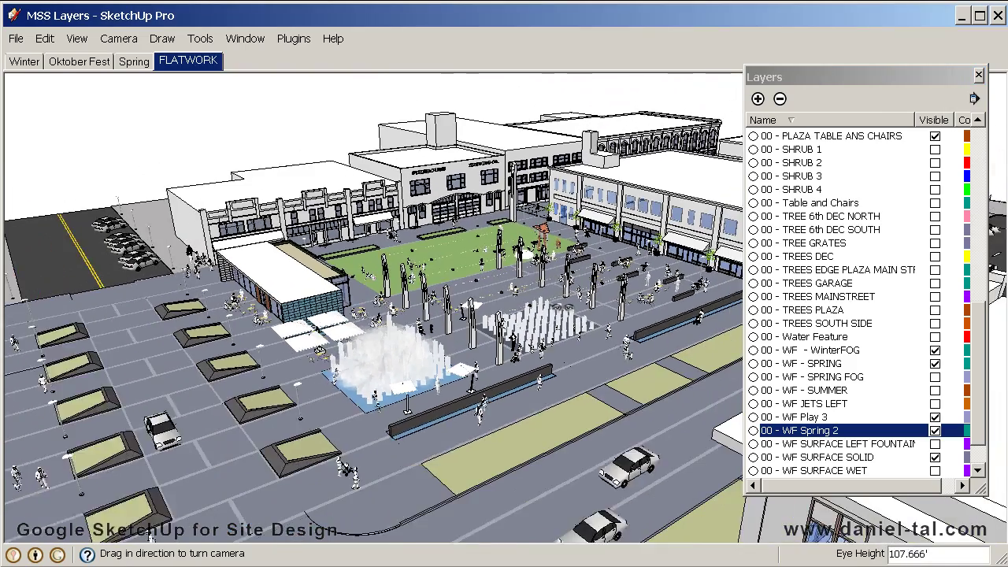
pyautogui.keyDown('shift'); pyautogui.moveTo(564, 315); pyautogui.dragTo(522, 291, button='middle'); pyautogui.keyUp('shift')
pyautogui.moveTo(379, 241); pyautogui.dragTo(367, 236, button='middle')
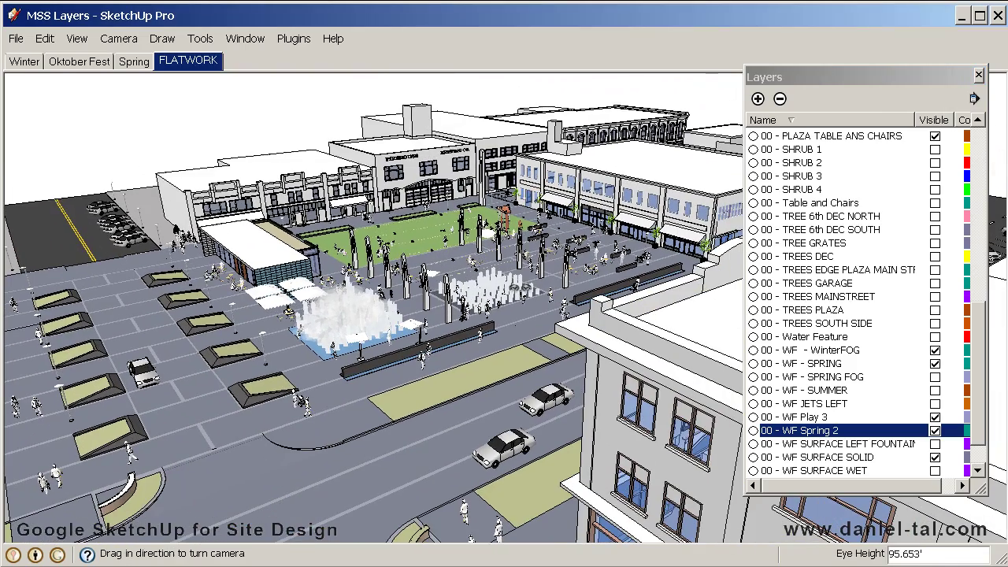
pyautogui.moveTo(533, 297); pyautogui.dragTo(577, 317, button='middle')
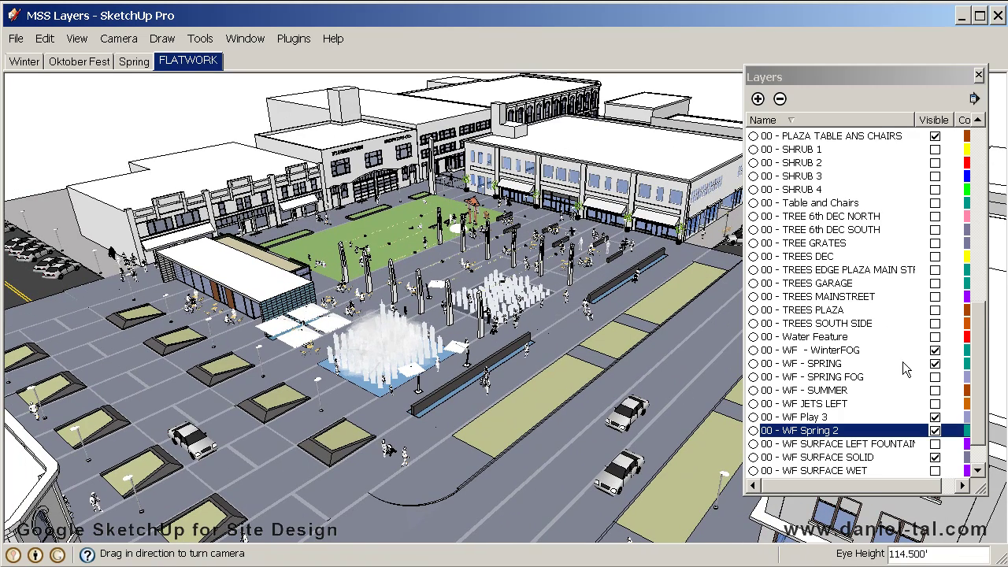
pyautogui.click(836, 311)
pyautogui.click(936, 311)
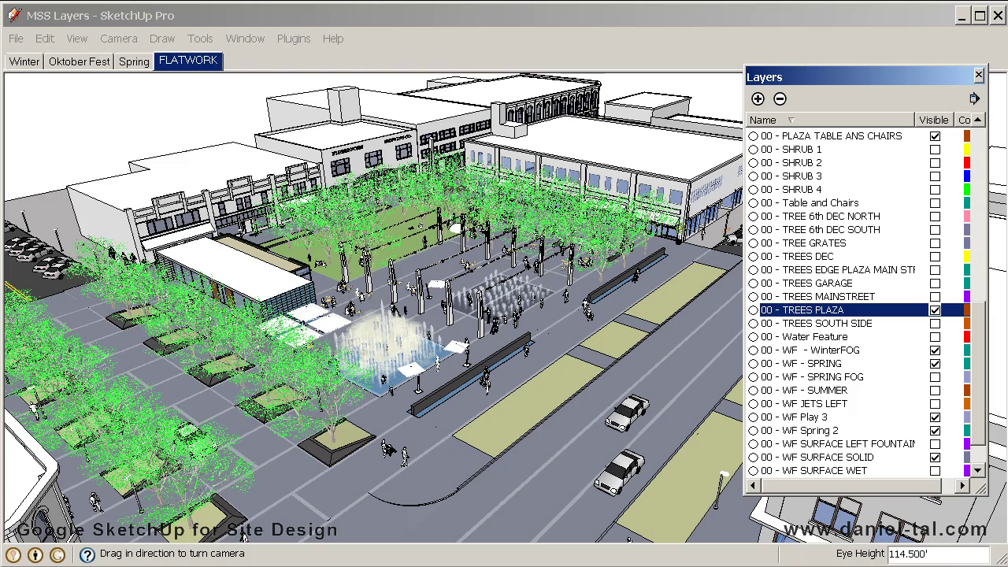
# - Turn on the layers TREE 6th DEC NORTH, TREE 6th DEC SOUTH, TREE GRATES and TREES MAINSTREET
pyautogui.moveTo(328, 369); pyautogui.dragTo(366, 376, button='middle')
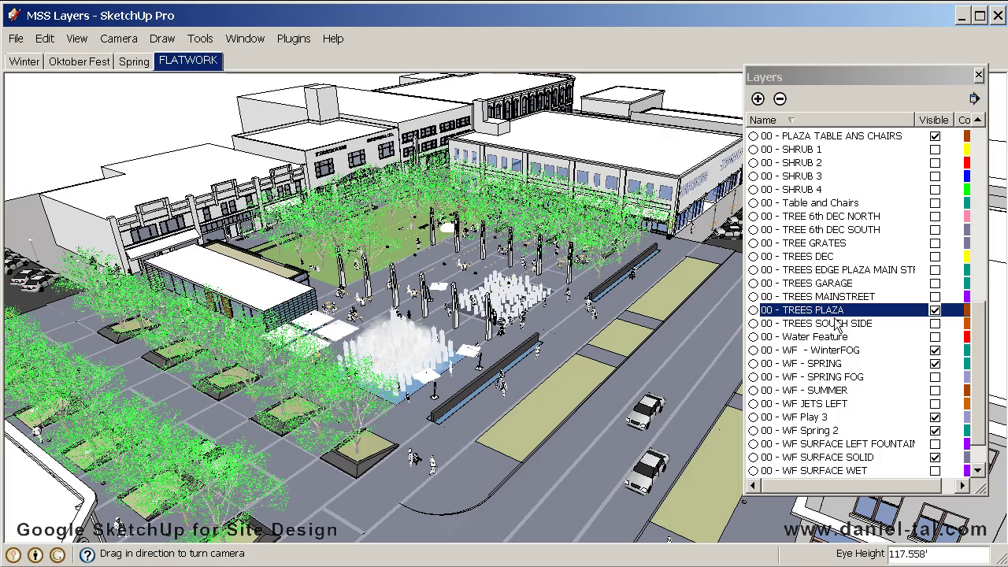
pyautogui.moveTo(650, 315); pyautogui.dragTo(567, 339, button='middle')
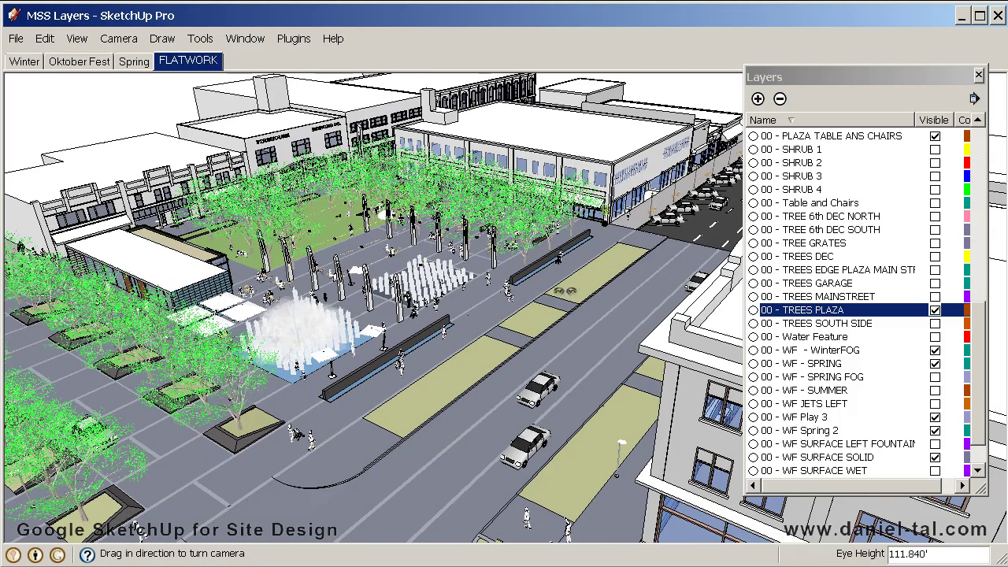
pyautogui.click(935, 218)
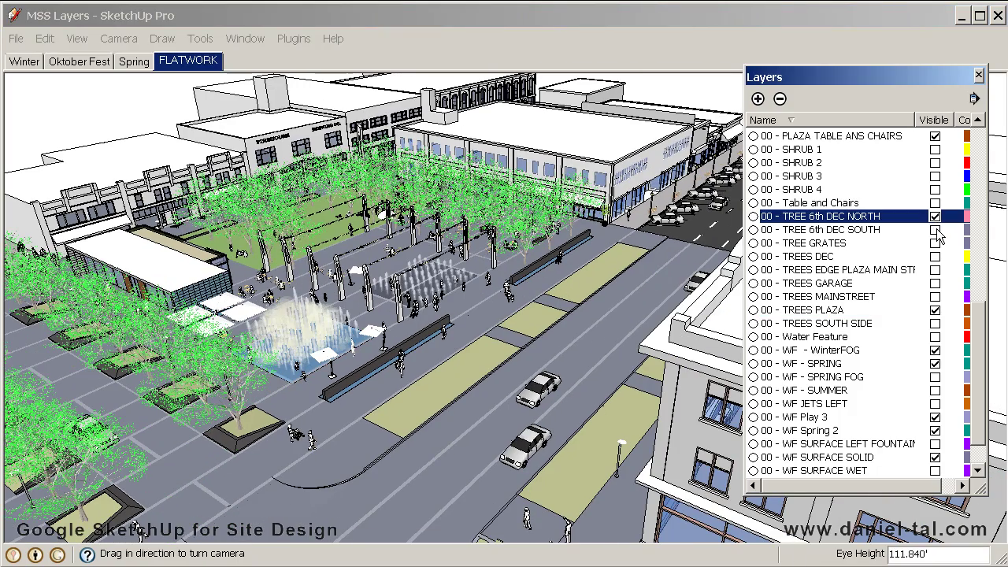
pyautogui.click(935, 231)
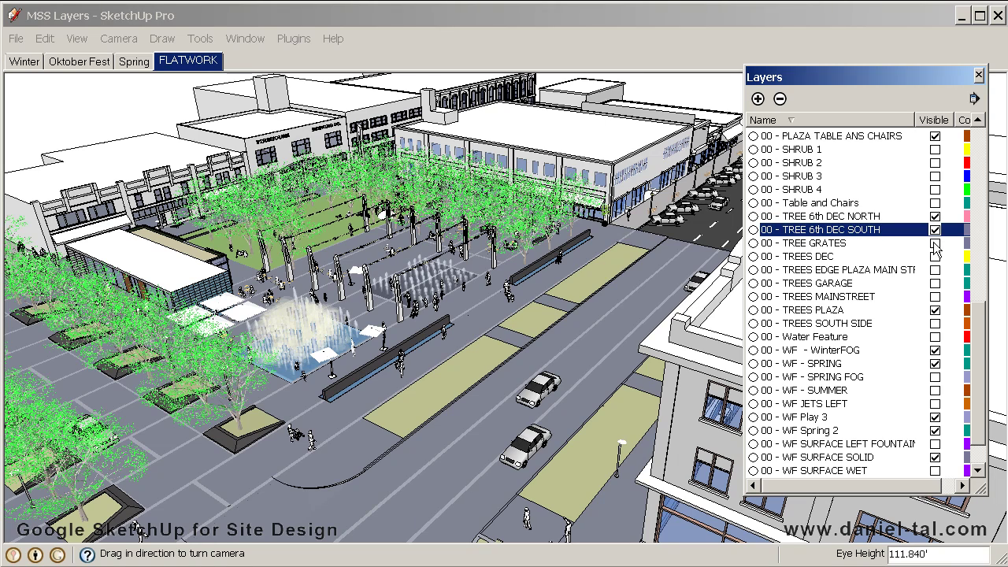
pyautogui.click(935, 244)
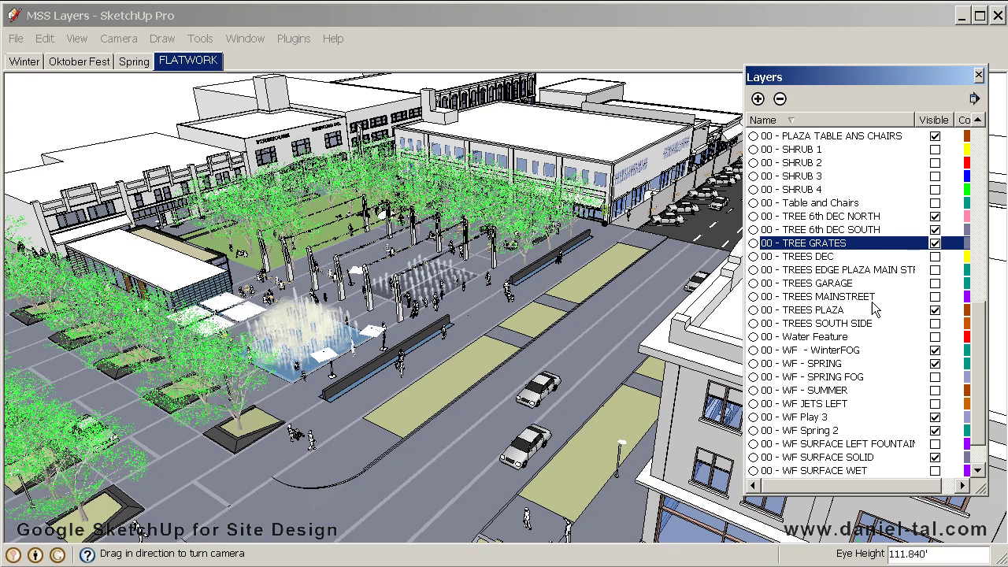
pyautogui.click(937, 297)
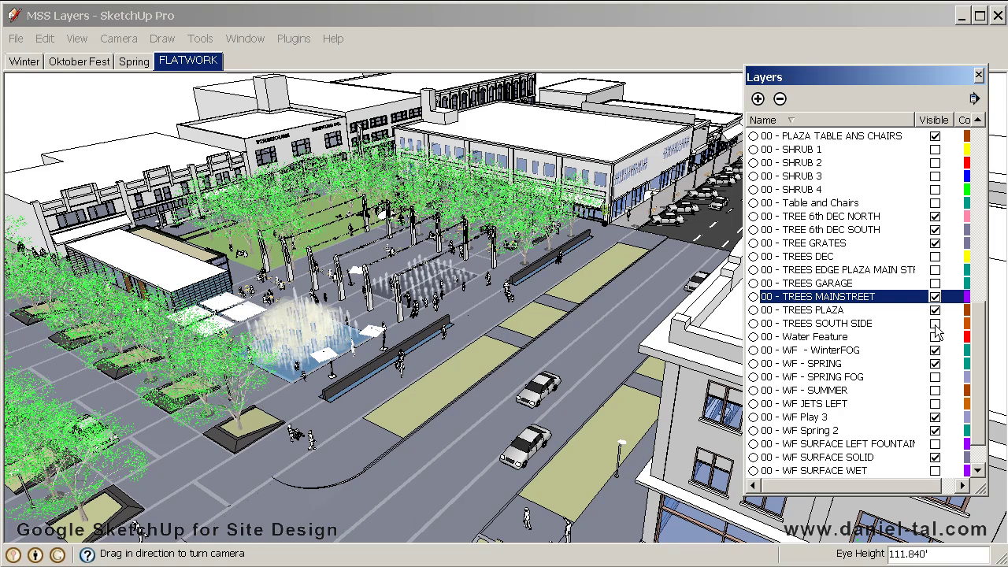
# - Show the remaining tree layers: TREES SOUTH SIDE, TREES GARAGE, TREES DEC and the TREES EDGE PLAZA layer
pyautogui.click(935, 324)
pyautogui.click(935, 283)
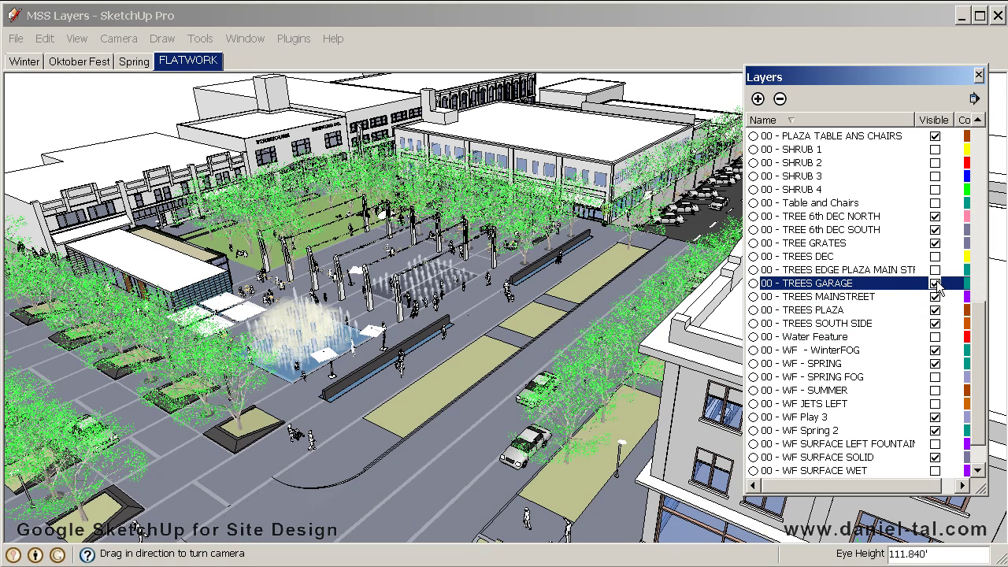
pyautogui.click(935, 256)
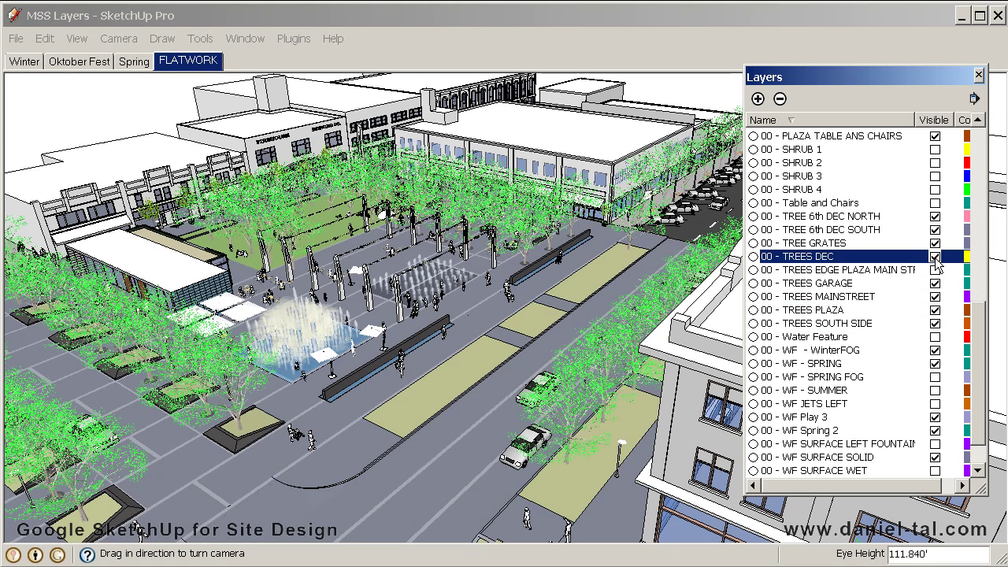
pyautogui.click(936, 271)
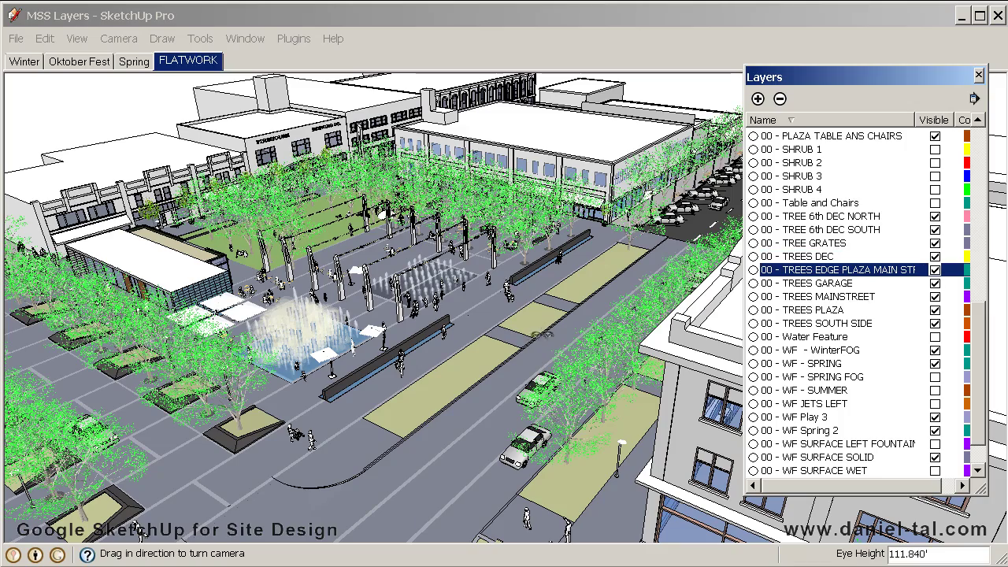
# - Examine the planted plaza from overhead, at close range beside the fountain and from the opposite side of the lawn
pyautogui.moveTo(505, 392); pyautogui.dragTo(494, 254, button='middle')
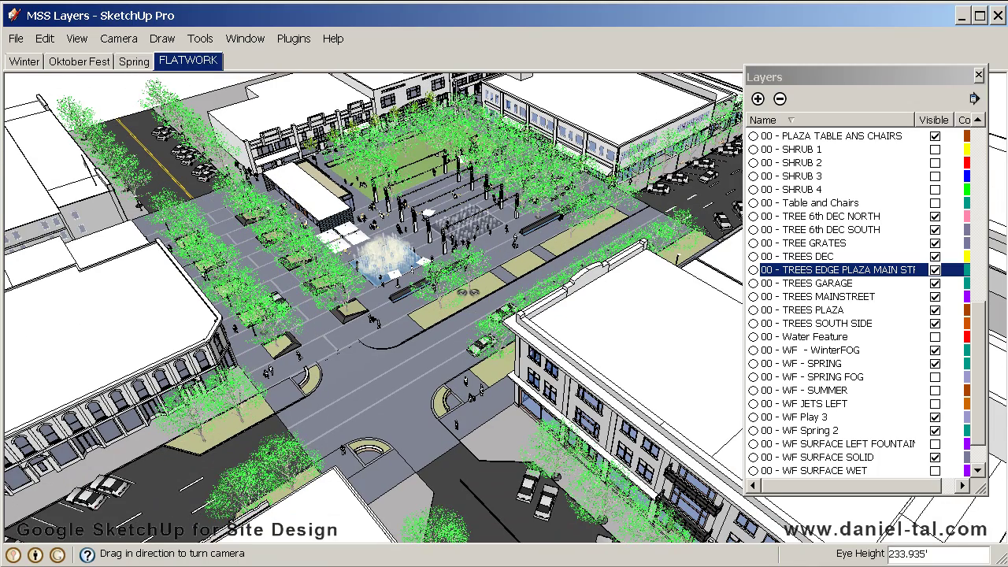
pyautogui.moveTo(386, 302); pyautogui.dragTo(407, 332, button='middle')
pyautogui.scroll(5, 431, 319)
pyautogui.scroll(2, 392, 321)
pyautogui.scroll(5, 392, 319)
pyautogui.scroll(2, 406, 332)
pyautogui.scroll(1, 406, 333)
pyautogui.moveTo(435, 368); pyautogui.dragTo(420, 330, button='middle')
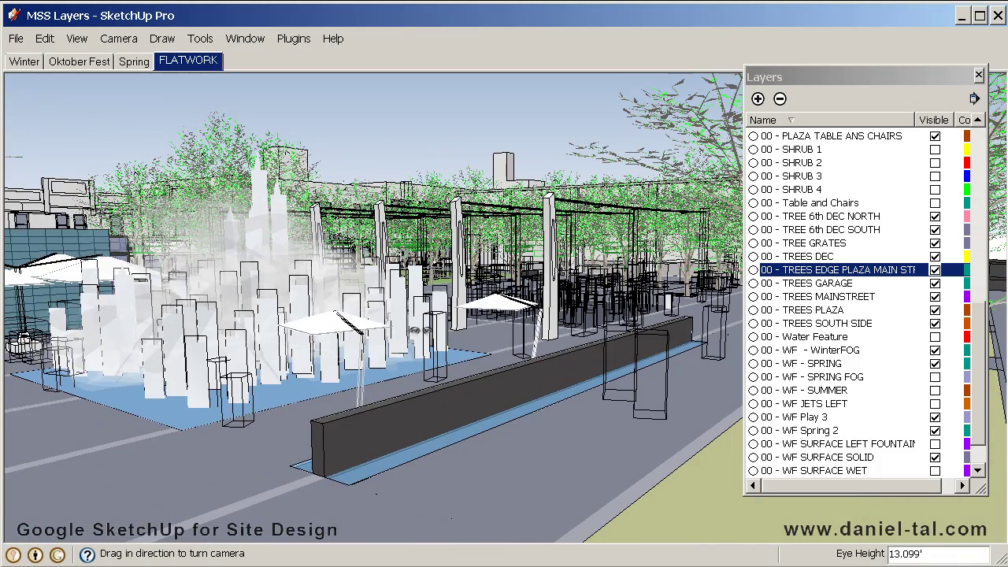
pyautogui.moveTo(334, 305); pyautogui.dragTo(472, 505, button='middle')
pyautogui.moveTo(370, 378)
pyautogui.keyDown('shift'); pyautogui.mouseDown(button='middle')
pyautogui.moveTo(401, 454)
pyautogui.moveTo(615, 386)
pyautogui.moveTo(571, 372)
pyautogui.moveTo(538, 379)
pyautogui.mouseUp(button='middle'); pyautogui.keyUp('shift')
pyautogui.scroll(-3, 463, 329)
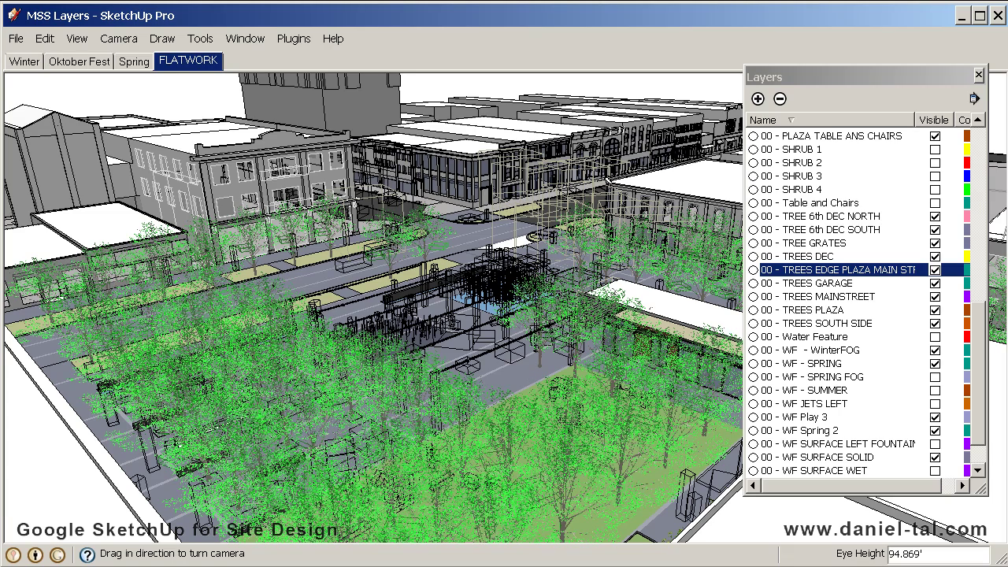
# - Review the event and plaza layers in the layer list and the saved properties of the FLATWORK scene
pyautogui.click(977, 313)
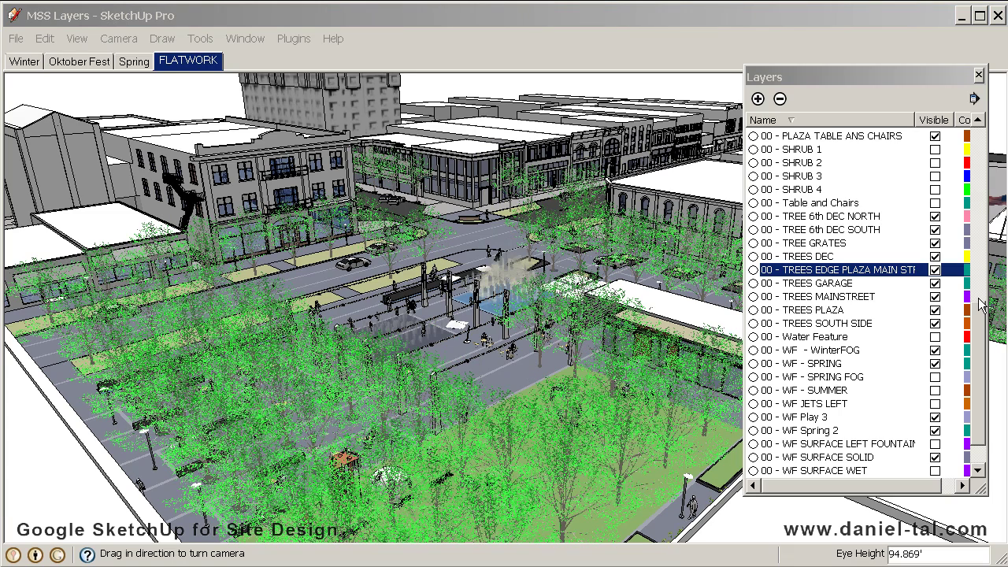
pyautogui.scroll(3, 982, 305)
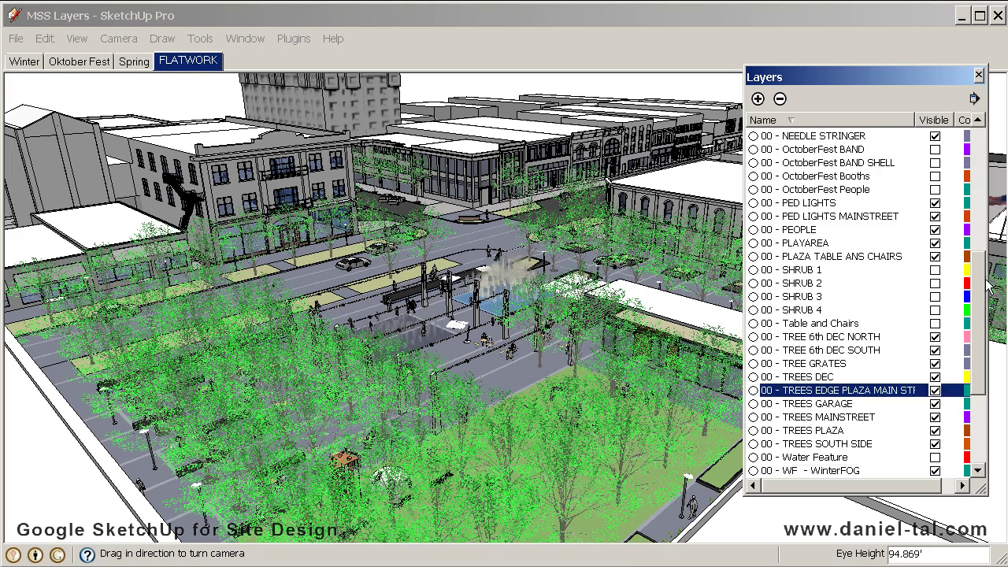
pyautogui.scroll(3, 989, 286)
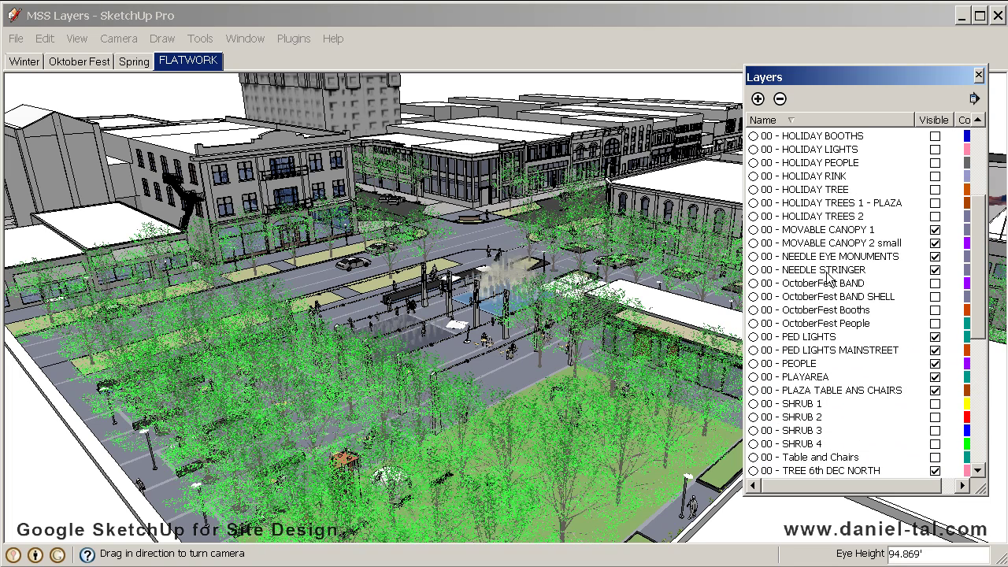
pyautogui.click(245, 38)
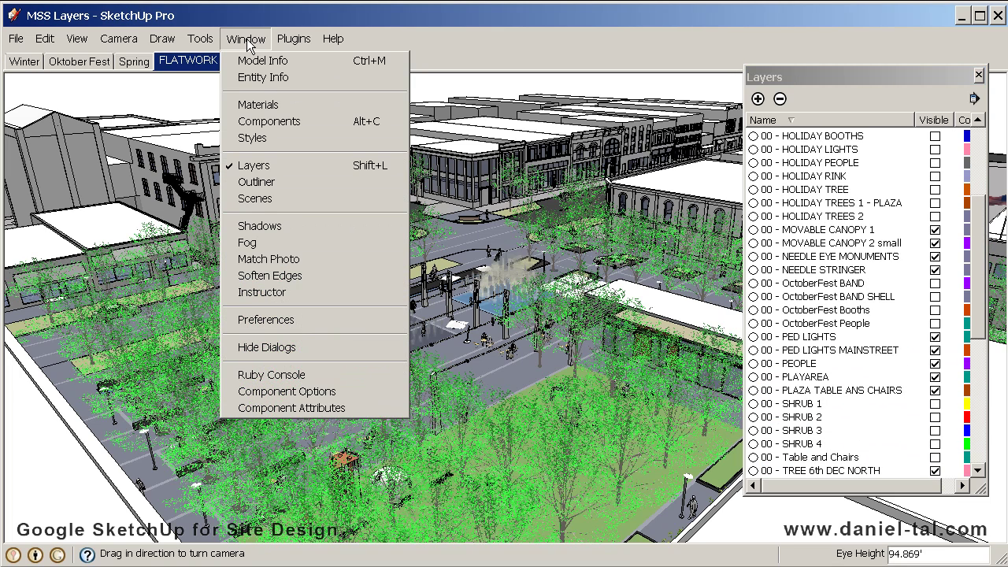
pyautogui.click(247, 199)
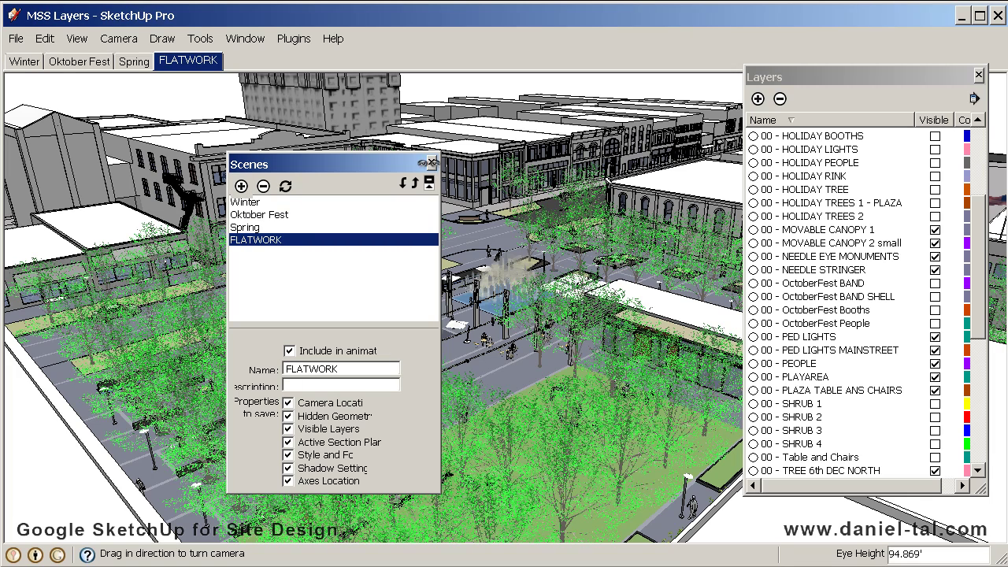
pyautogui.click(432, 163)
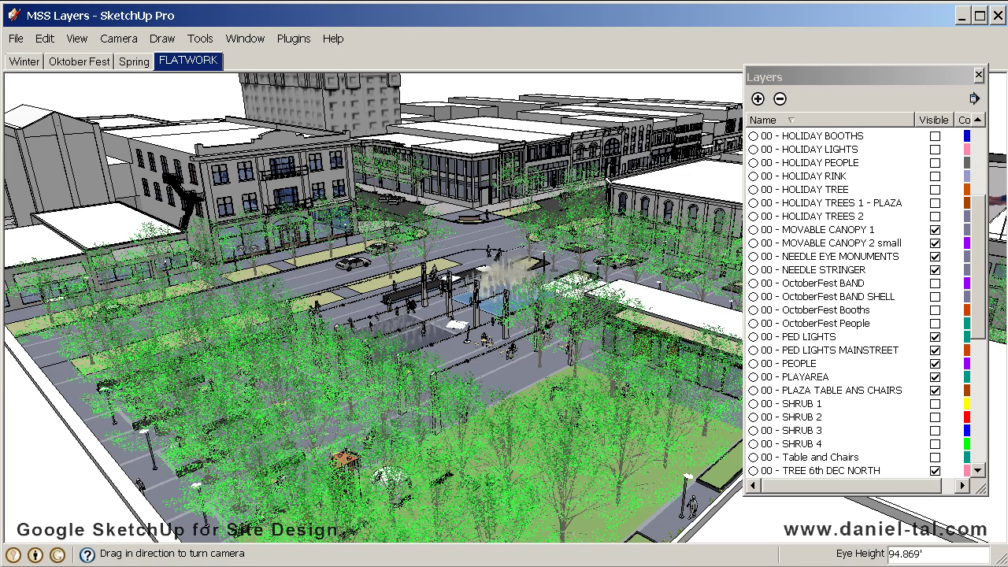
# - Switch to the Oktober Fest scene and inspect its band shell, crowd, fountain and booths
pyautogui.click(85, 67)
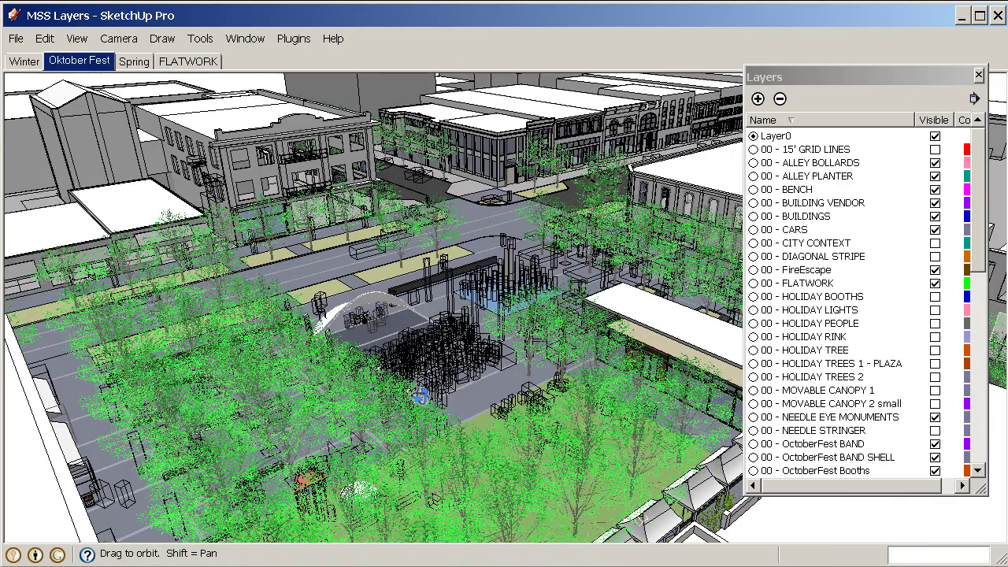
pyautogui.moveTo(421, 395); pyautogui.dragTo(392, 324, button='middle')
pyautogui.scroll(6, 392, 323)
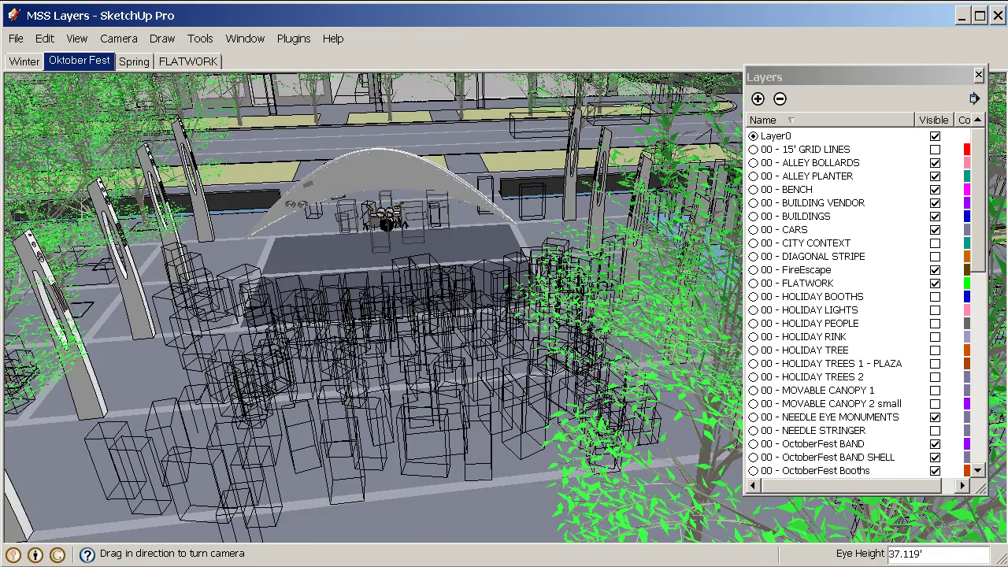
pyautogui.moveTo(429, 367); pyautogui.dragTo(634, 465, button='middle')
pyautogui.scroll(-2, 493, 354)
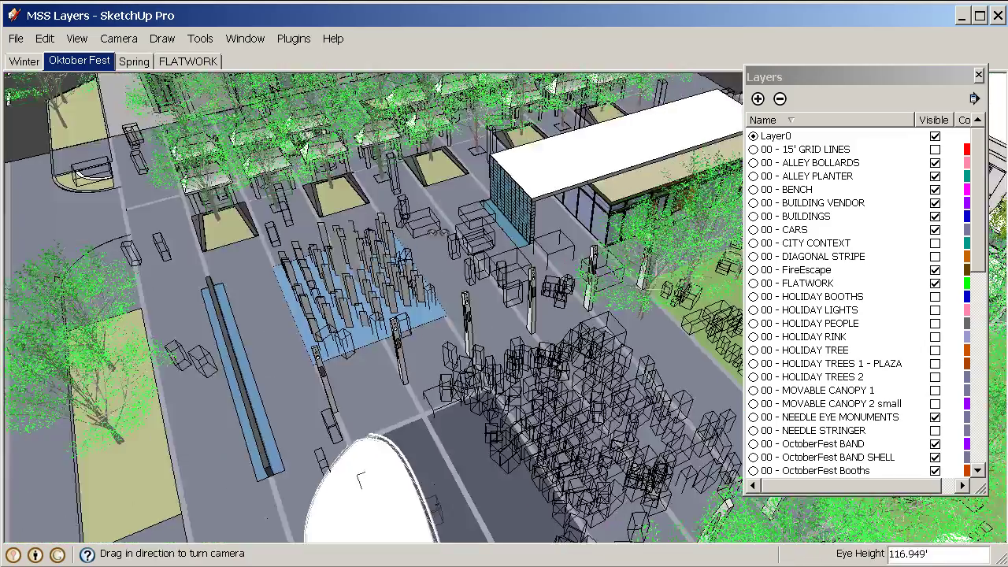
pyautogui.scroll(-1, 407, 219)
pyautogui.moveTo(386, 401); pyautogui.dragTo(563, 211, button='middle')
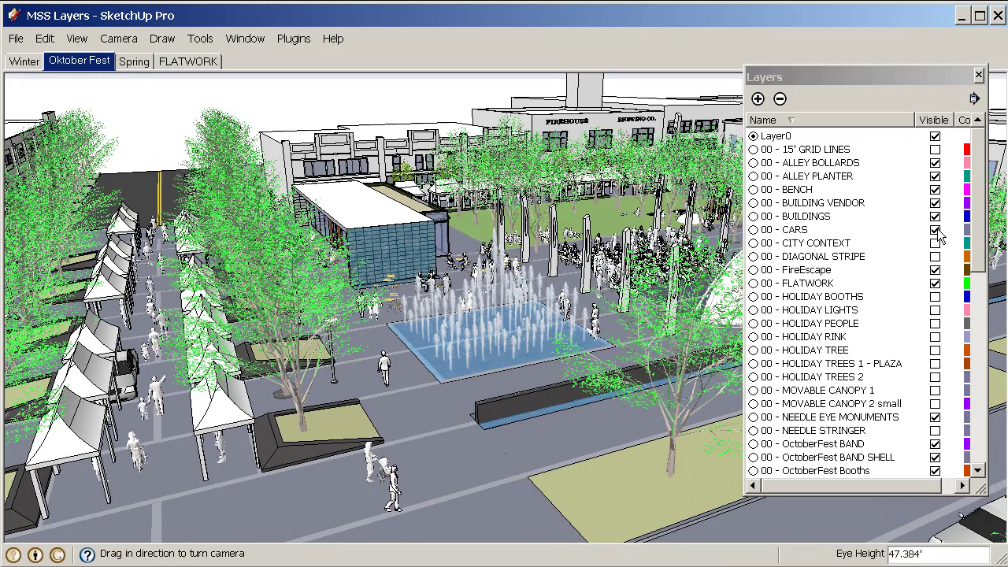
# - Hide the CARS layer in the Oktober Fest scene and inspect the fountain area up close
pyautogui.click(935, 229)
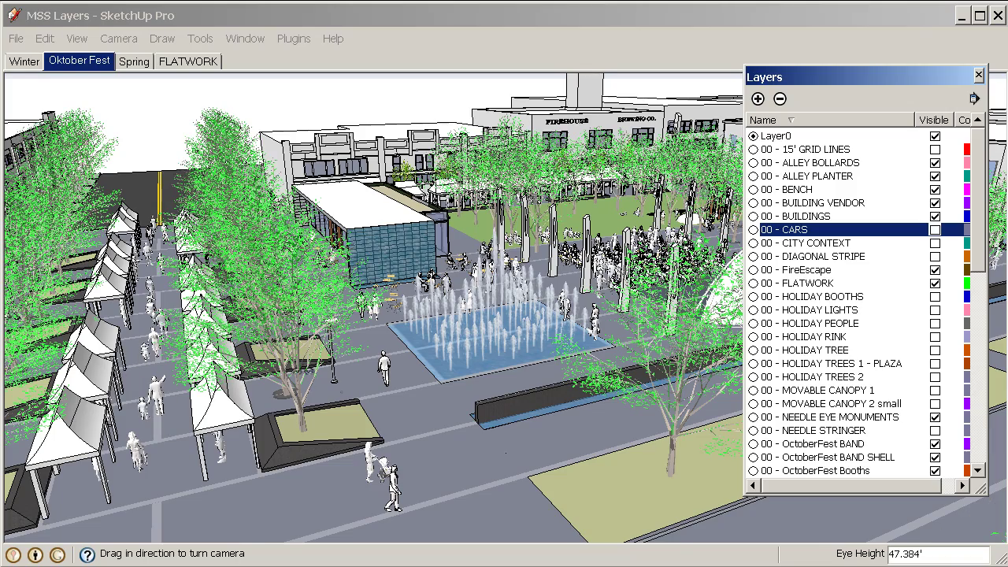
pyautogui.middleClick(347, 402)
pyautogui.moveTo(348, 402); pyautogui.dragTo(493, 268, button='middle')
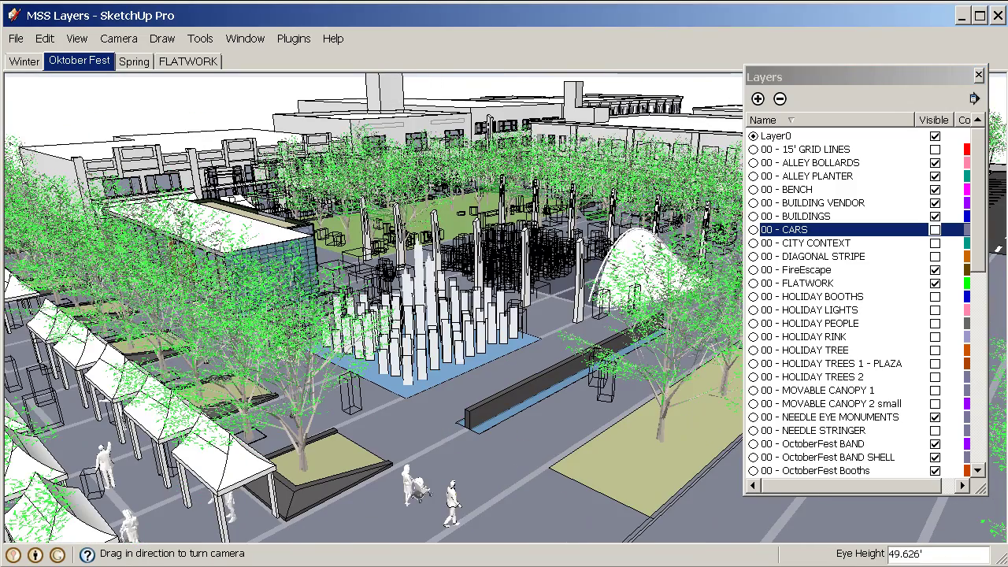
pyautogui.scroll(1, 660, 355)
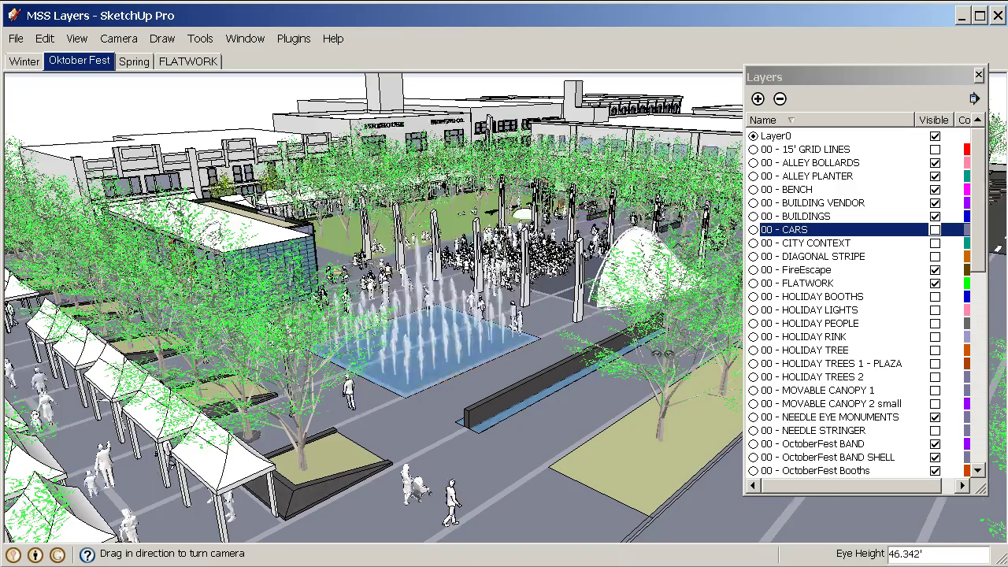
pyautogui.moveTo(661, 355); pyautogui.dragTo(654, 374, button='middle')
pyautogui.scroll(5, 652, 375)
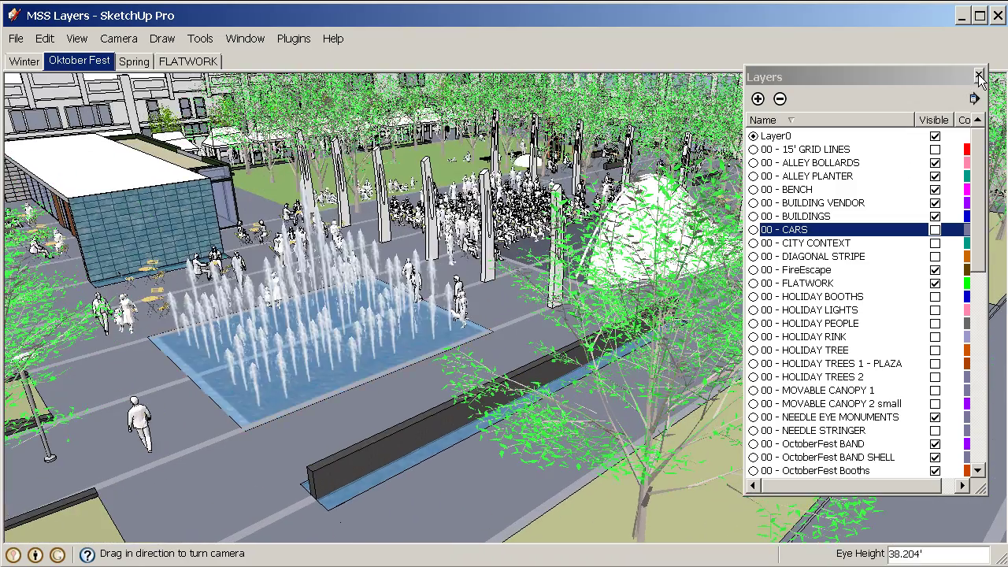
# - Sample the green leaf material from the tree beside the fountain in the Oktober Fest scene
pyautogui.click(979, 76)
pyautogui.scroll(2, 561, 441)
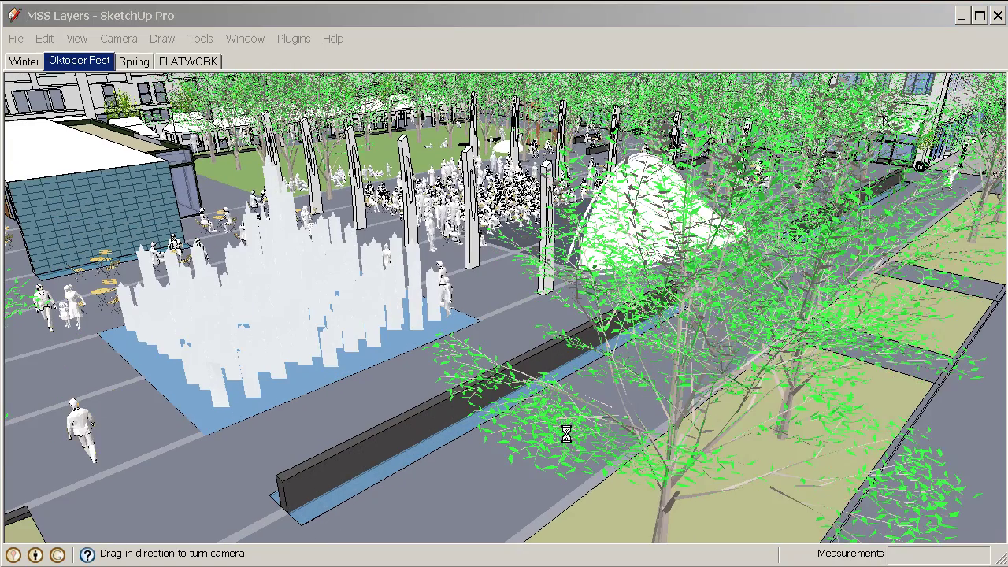
pyautogui.press('b')
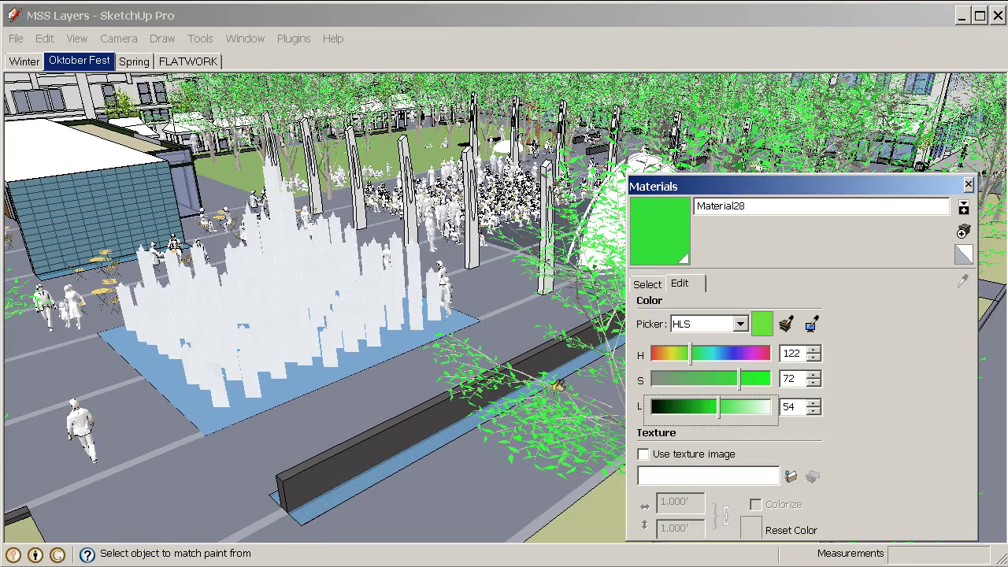
pyautogui.click(648, 285)
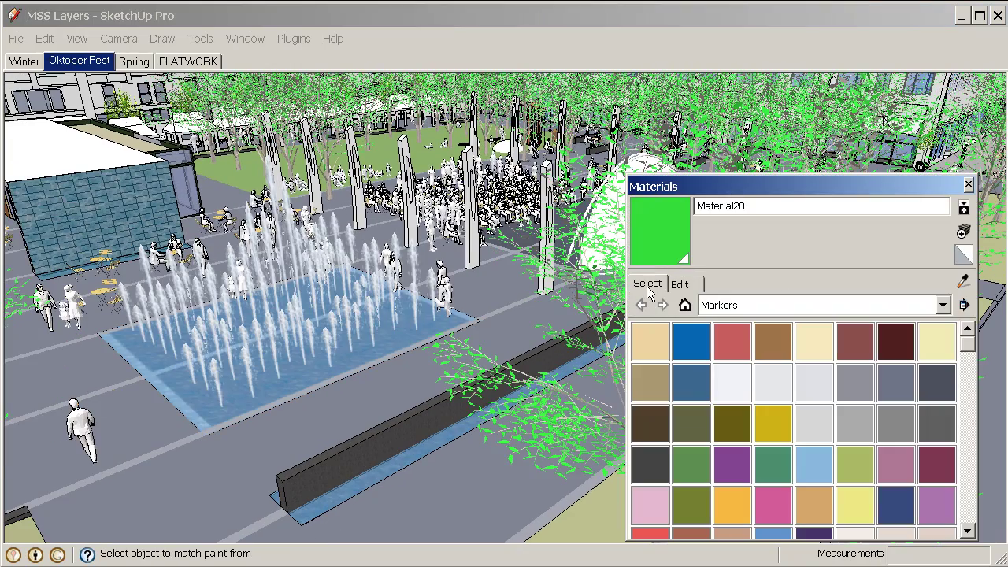
pyautogui.click(965, 284)
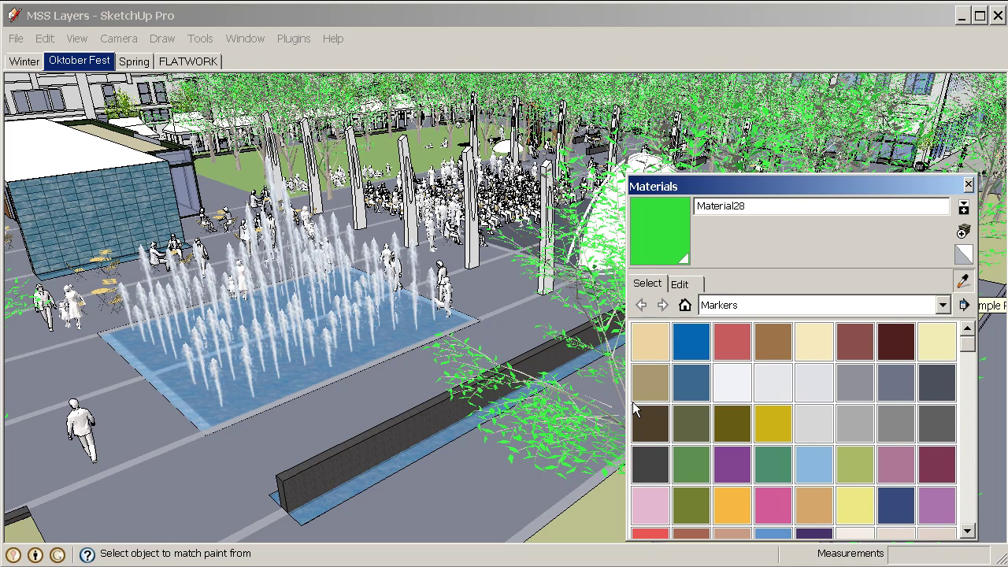
pyautogui.click(553, 432)
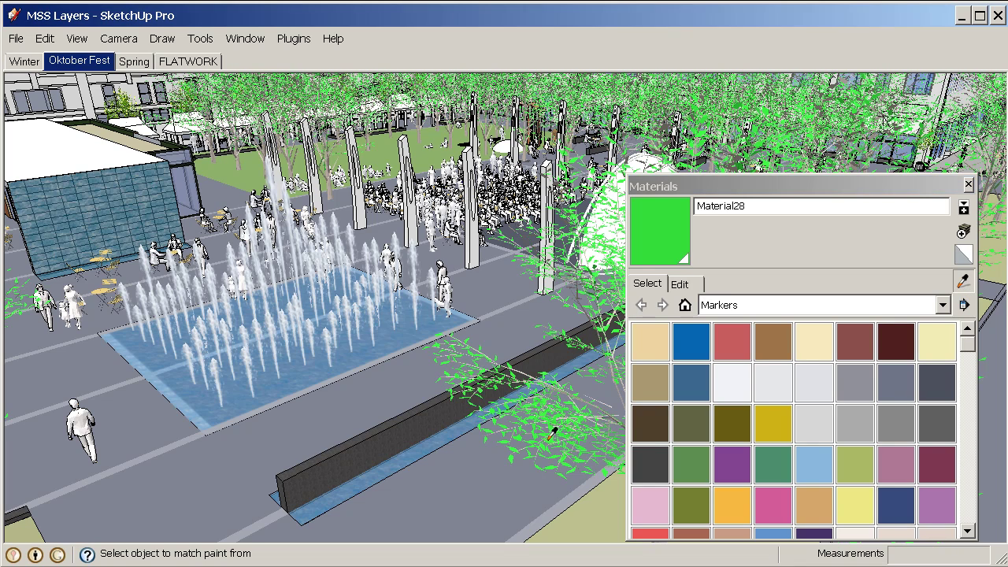
# - Recolor the sampled leaf material to autumn yellow with hue 59 and saturation 83, and view the whole plaza
pyautogui.click(681, 285)
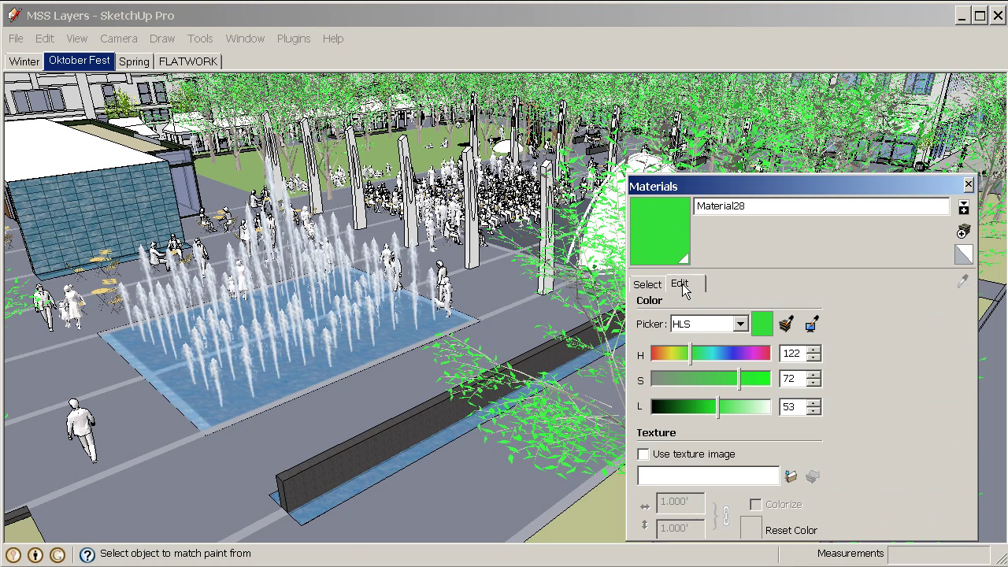
pyautogui.click(674, 353)
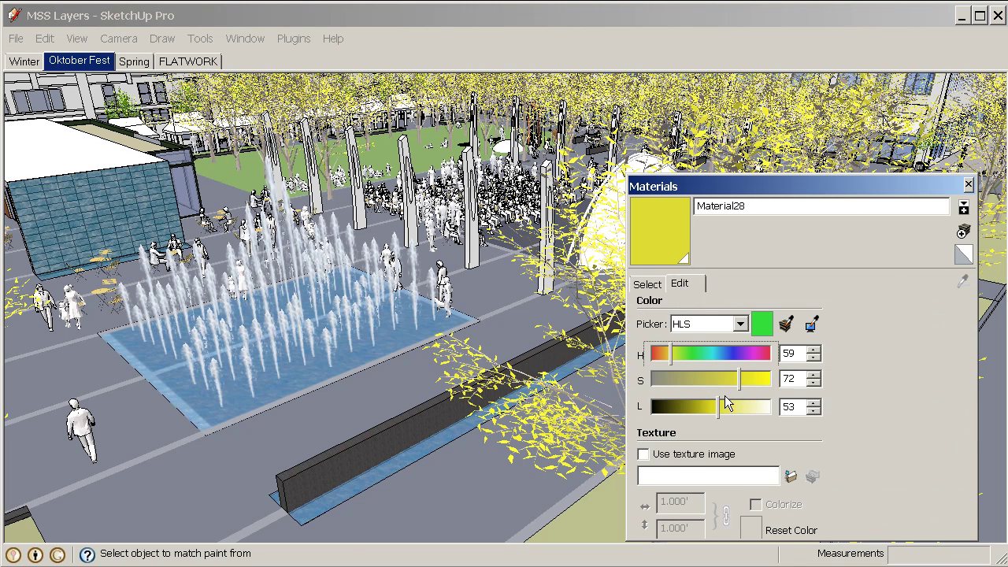
pyautogui.click(752, 379)
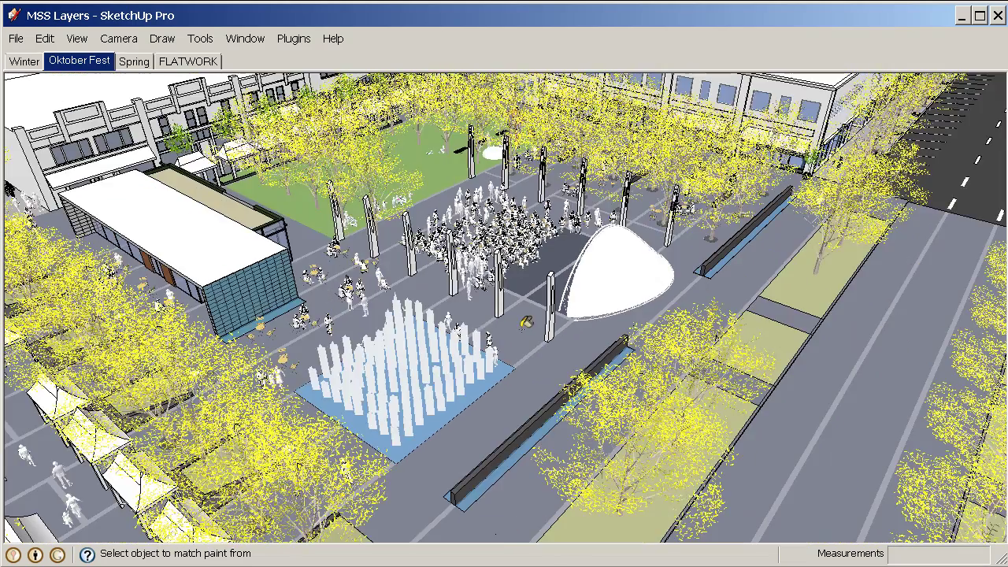
pyautogui.moveTo(523, 323); pyautogui.dragTo(521, 262, button='middle')
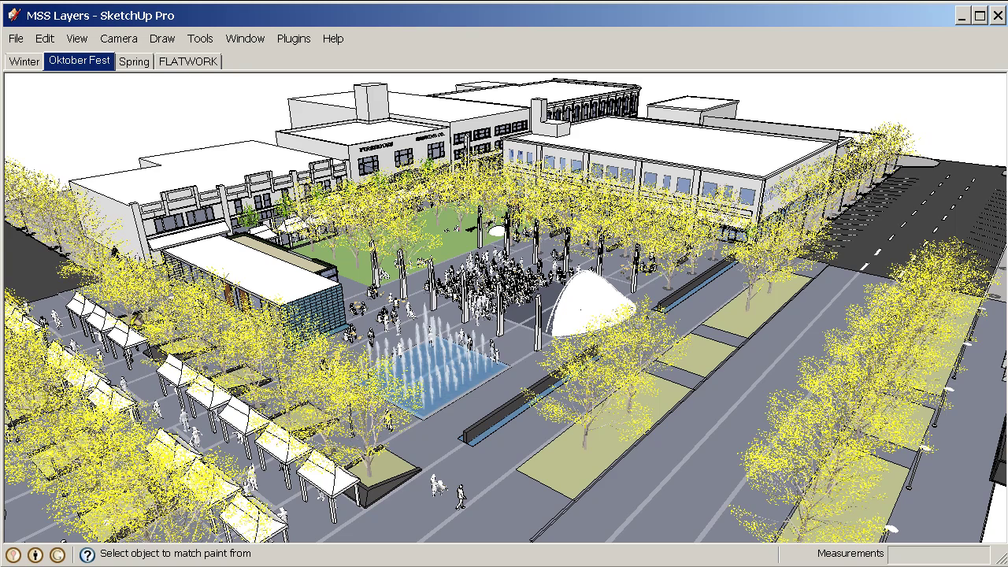
pyautogui.hotkey('alt', 'Tab')
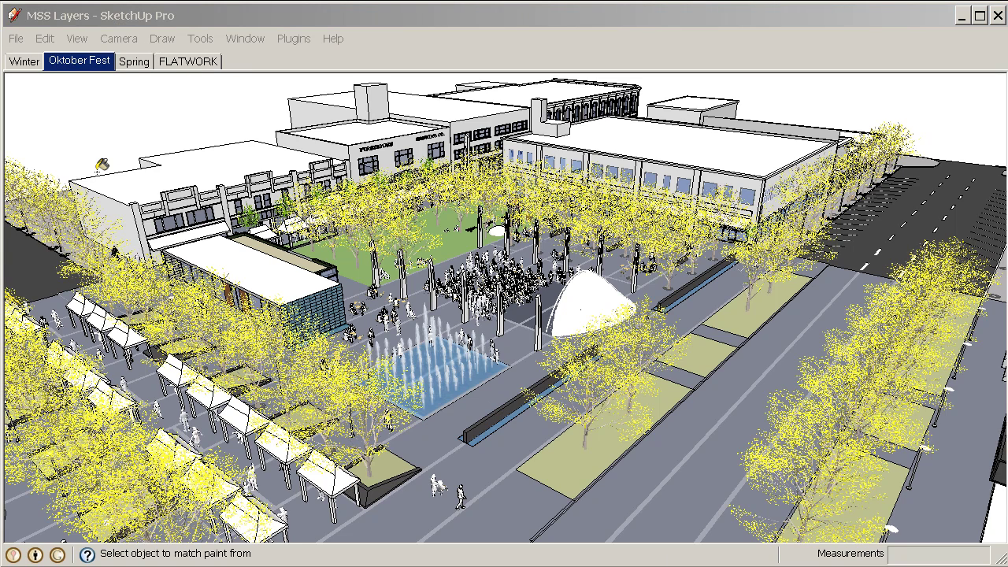
# - Switch to the Winter scene and review which holiday layers are visible in its layer list
pyautogui.click(23, 66)
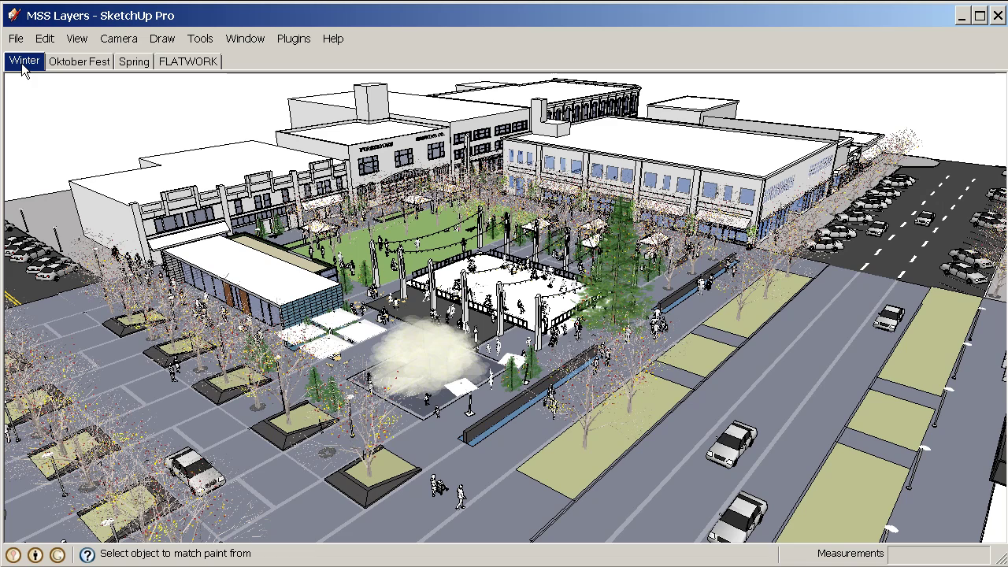
pyautogui.click(249, 38)
pyautogui.click(269, 166)
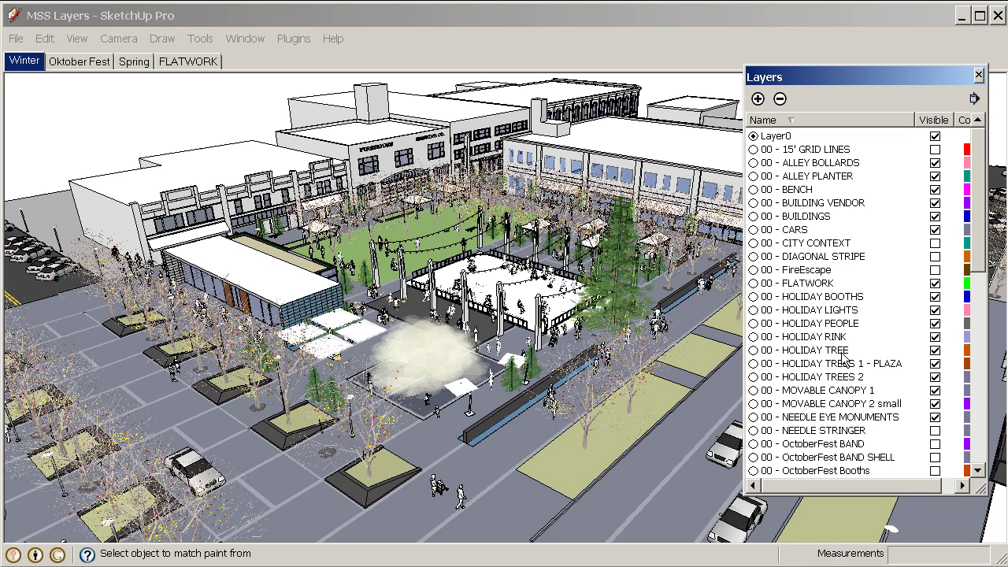
pyautogui.moveTo(564, 355); pyautogui.dragTo(598, 370, button='middle')
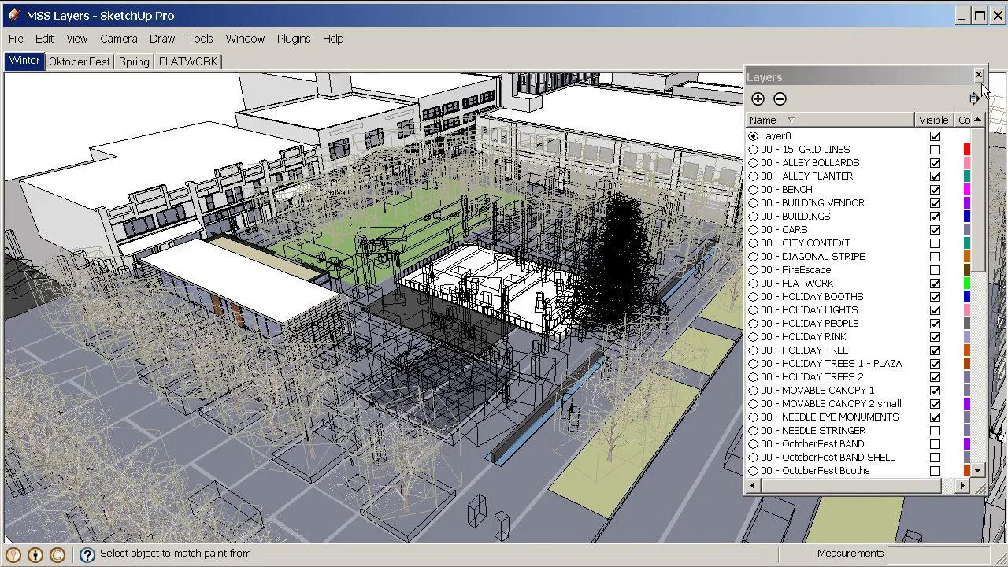
pyautogui.click(978, 75)
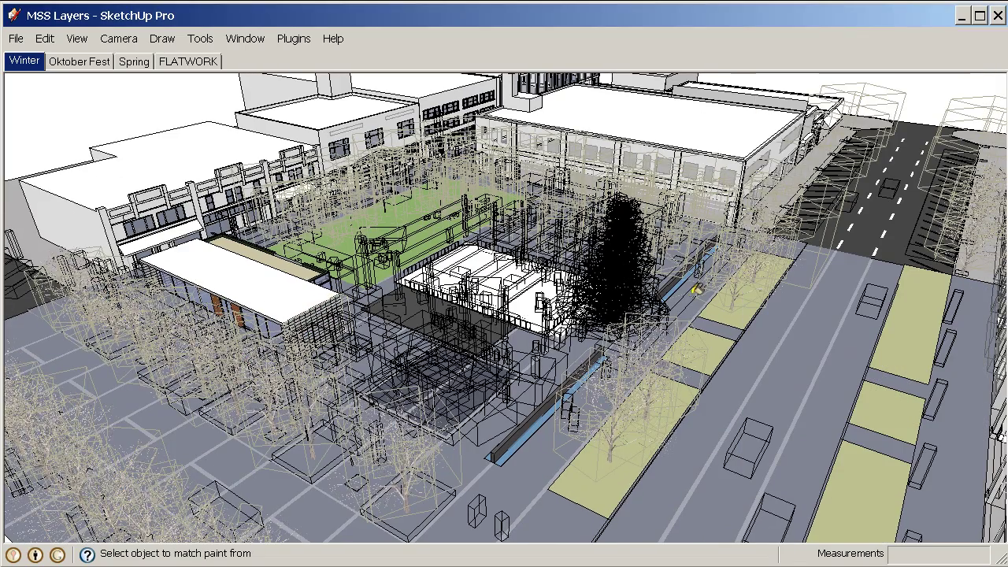
# - Examine the Winter scene's ice rink, holiday tree, string lights and skaters up close, from the opposite side and from overhead
pyautogui.scroll(1, 511, 293)
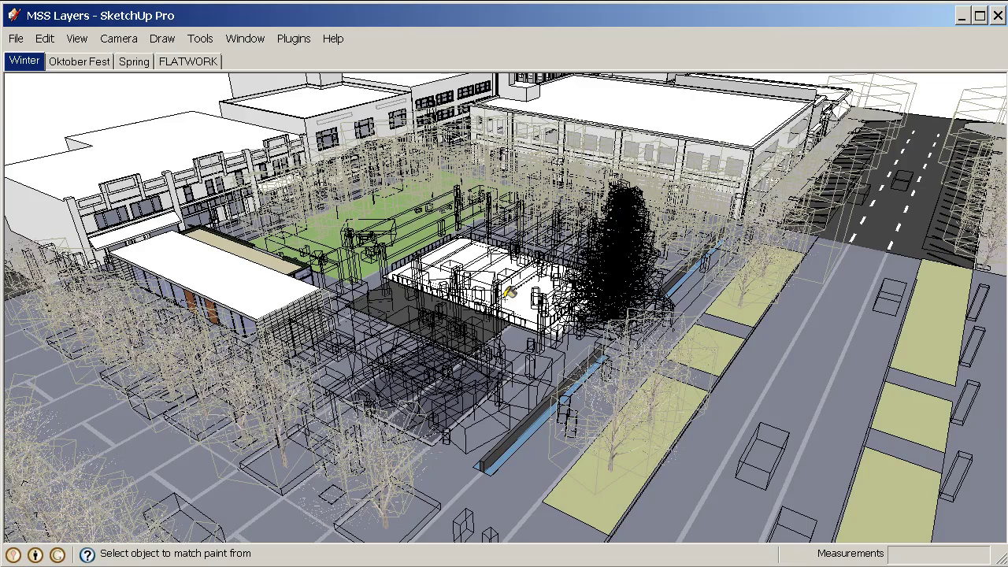
pyautogui.scroll(2, 510, 293)
pyautogui.scroll(2, 508, 279)
pyautogui.moveTo(501, 273); pyautogui.dragTo(524, 256, button='middle')
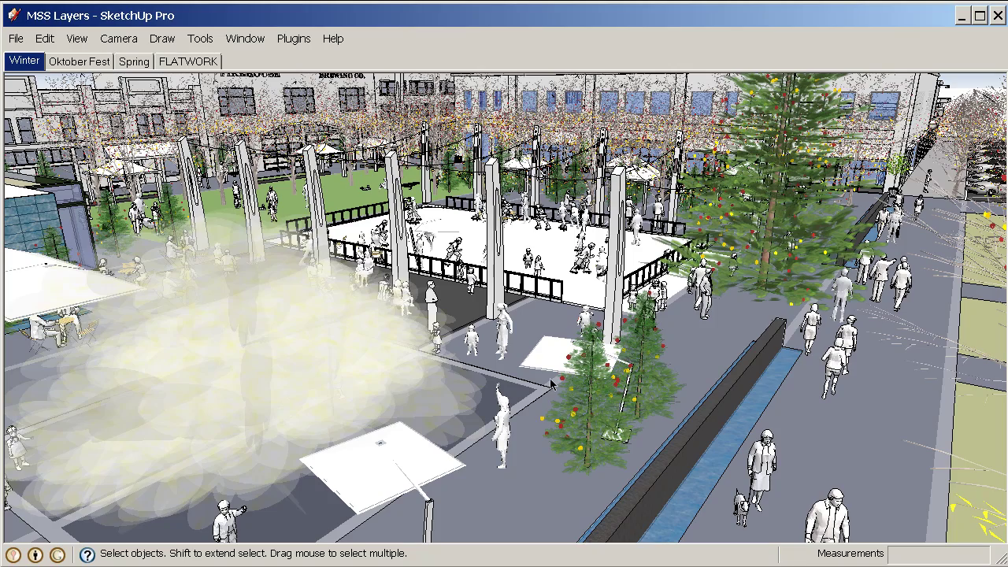
pyautogui.moveTo(441, 223)
pyautogui.mouseDown(button='middle')
pyautogui.moveTo(525, 259)
pyautogui.moveTo(668, 292)
pyautogui.moveTo(637, 353)
pyautogui.moveTo(639, 444)
pyautogui.moveTo(891, 442)
pyautogui.moveTo(732, 444)
pyautogui.moveTo(891, 455)
pyautogui.moveTo(706, 400)
pyautogui.moveTo(708, 336)
pyautogui.mouseUp(button='middle')
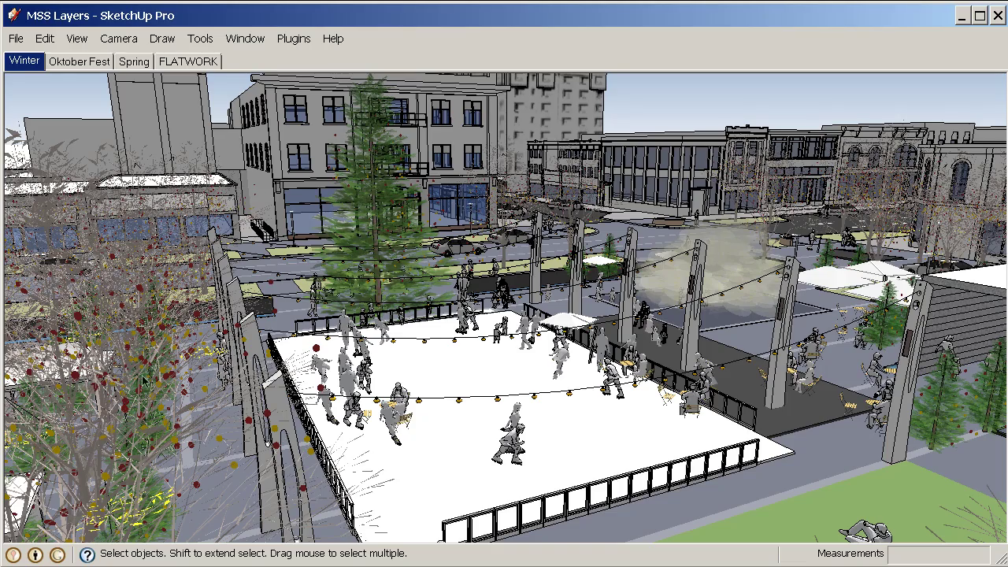
pyautogui.moveTo(467, 380); pyautogui.dragTo(564, 251, button='middle')
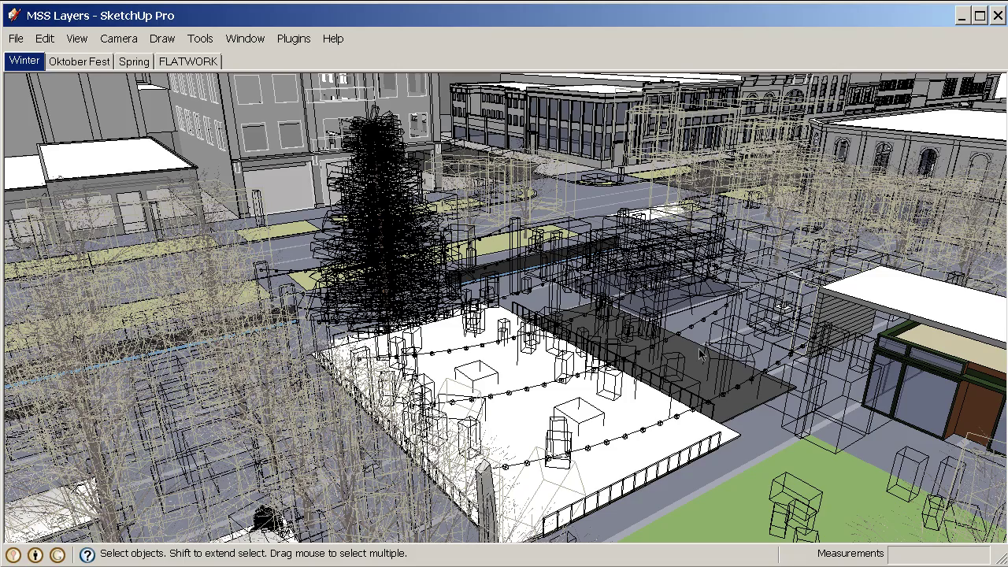
pyautogui.moveTo(642, 359); pyautogui.dragTo(685, 407, button='middle')
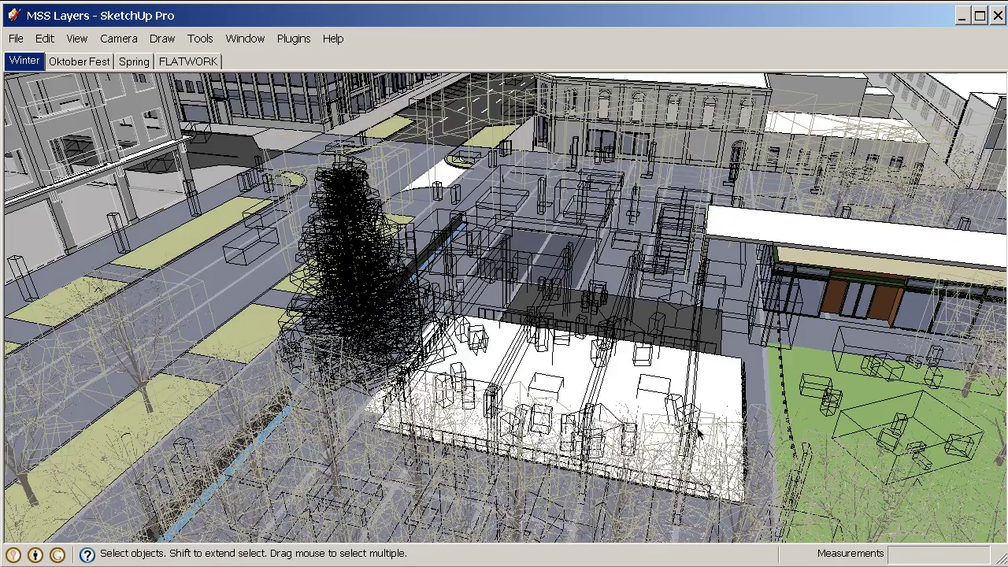
pyautogui.scroll(-3, 697, 432)
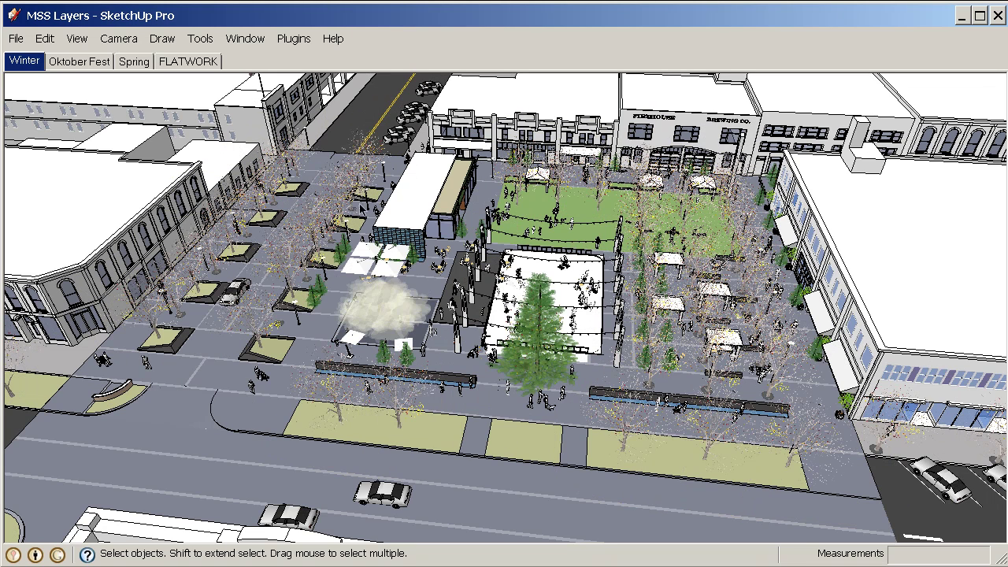
# - Switch to the Spring scene and change the tree leaf material back to green with hue 120
pyautogui.click(134, 63)
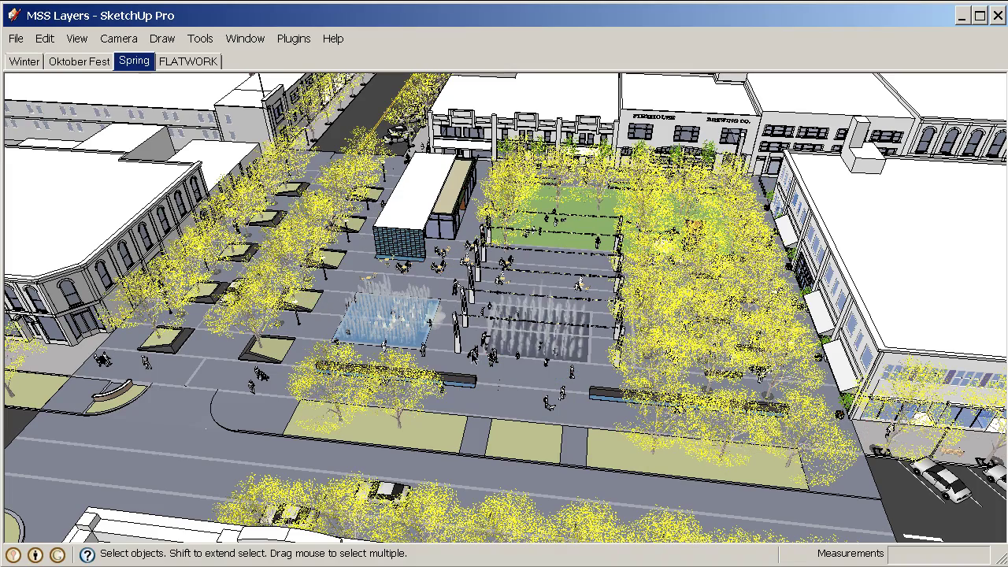
pyautogui.moveTo(468, 385)
pyautogui.mouseDown(button='middle')
pyautogui.moveTo(675, 387)
pyautogui.moveTo(709, 402)
pyautogui.mouseUp(button='middle')
pyautogui.press('b')
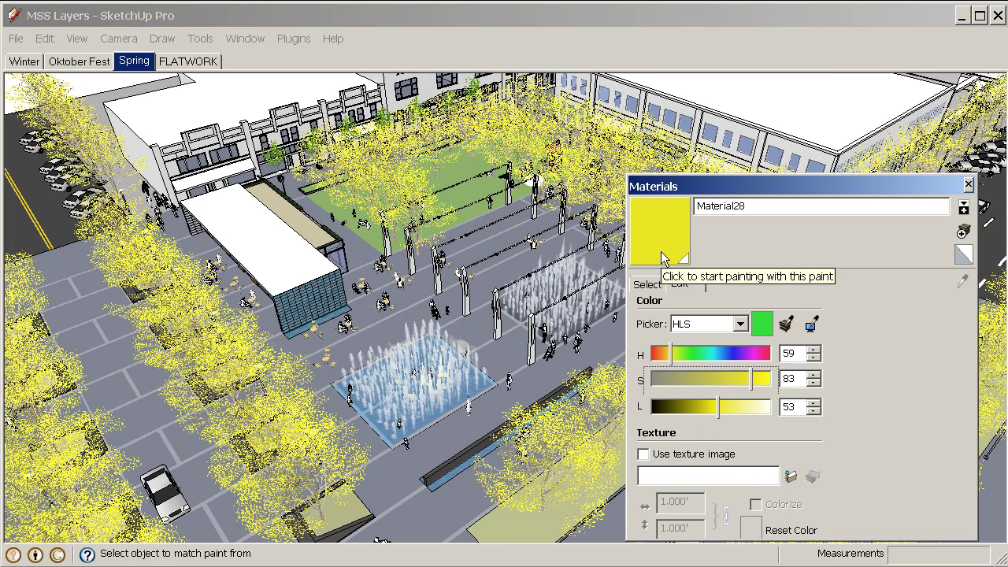
pyautogui.click(695, 353)
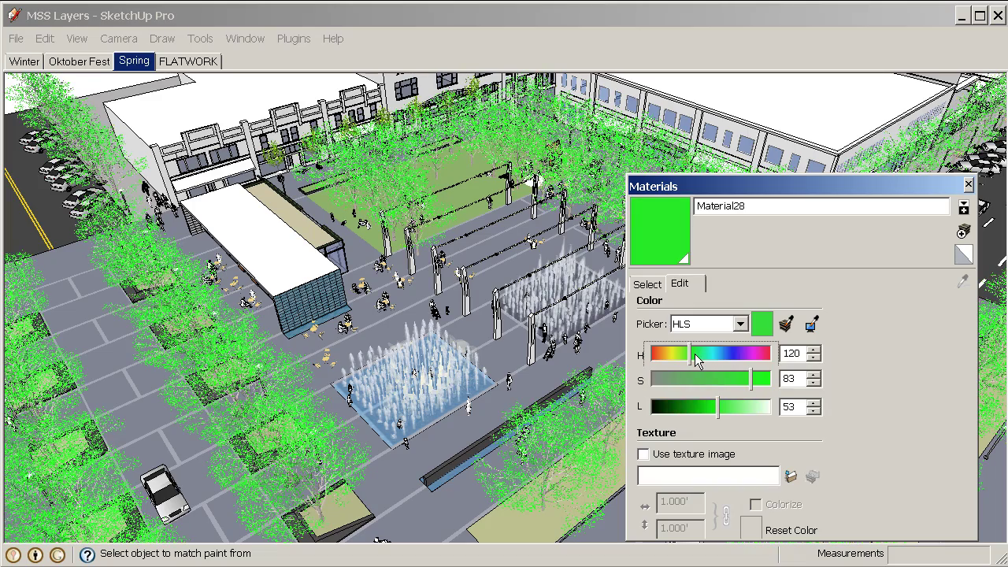
pyautogui.click(971, 184)
pyautogui.moveTo(475, 413); pyautogui.dragTo(503, 318, button='middle')
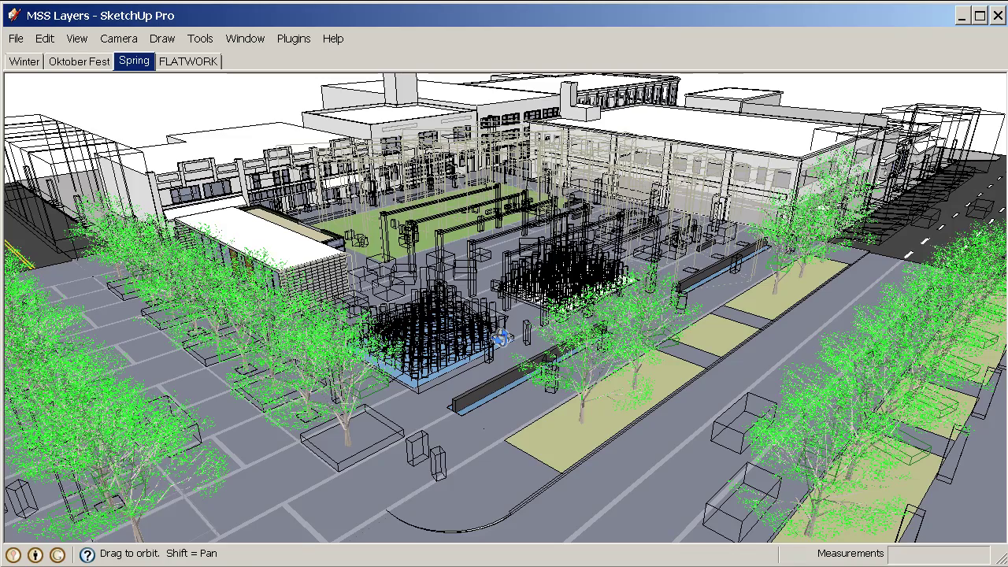